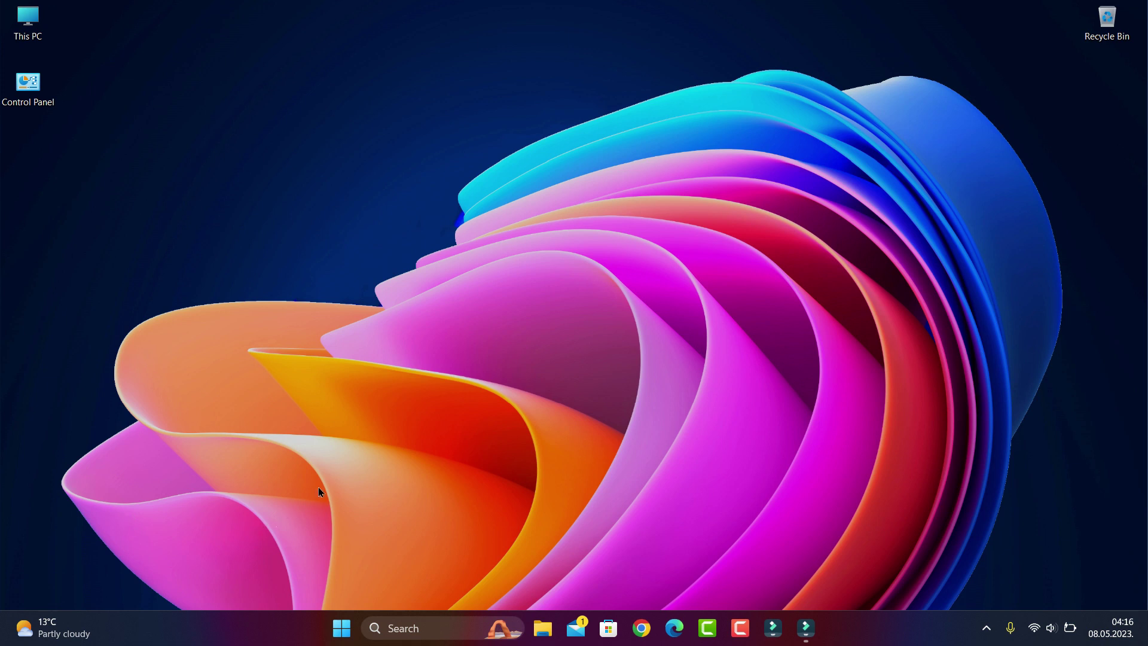
- Go to Settings' Privacy & security > Windows Security page and launch the Windows Security app
left_click(342, 630)
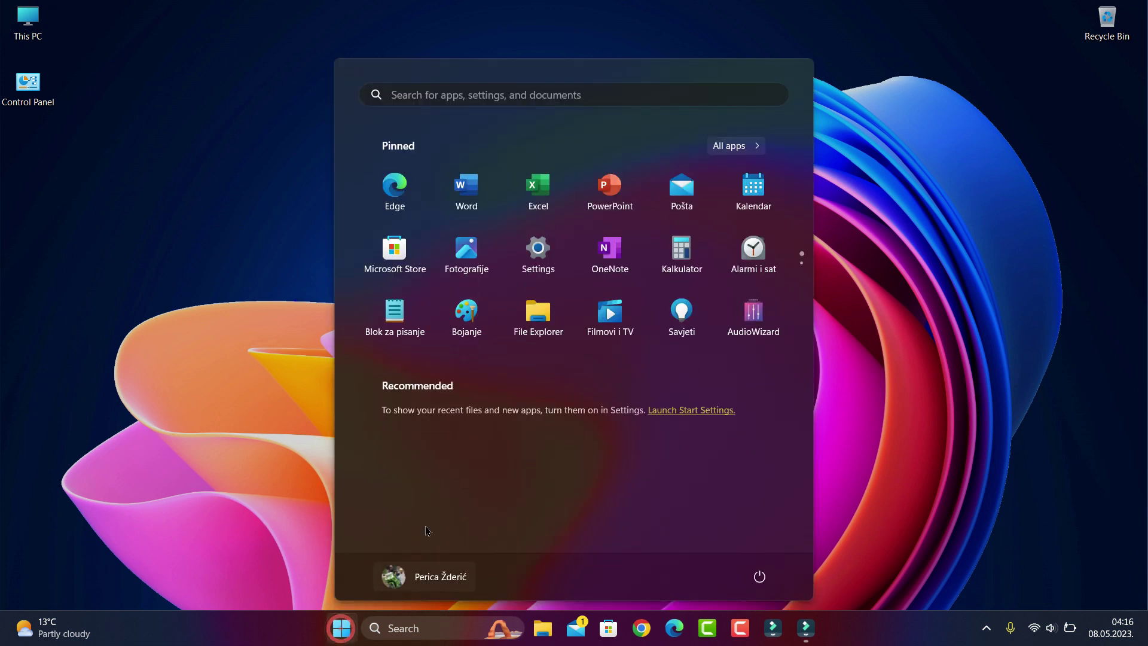
left_click(538, 251)
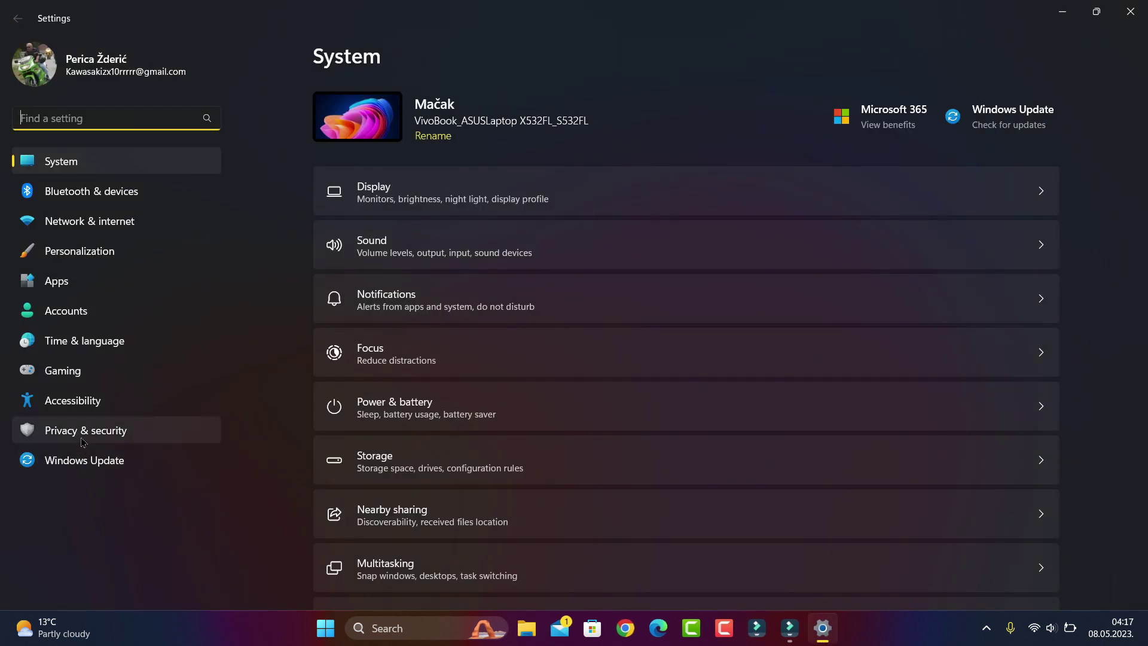
left_click(83, 441)
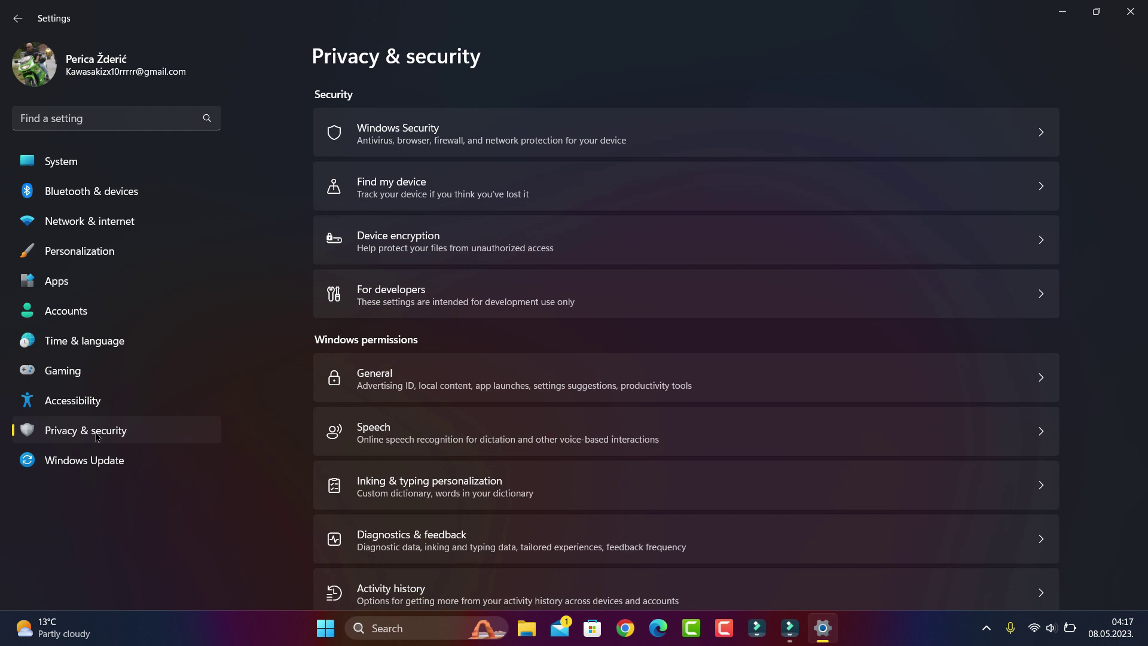
left_click(414, 130)
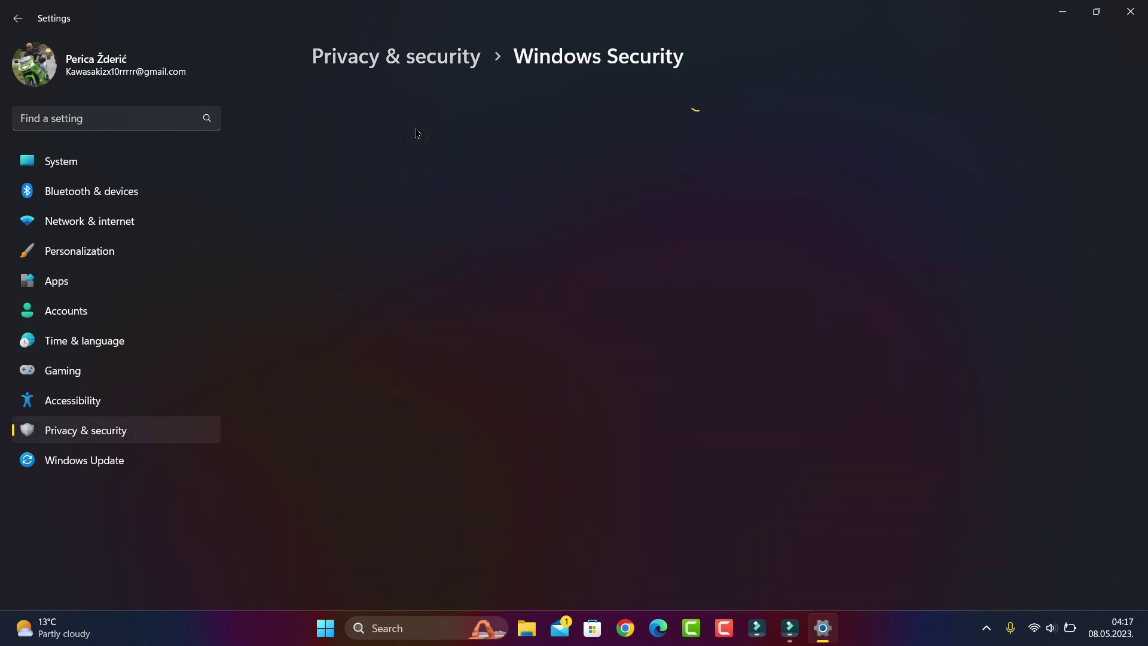
left_click(411, 137)
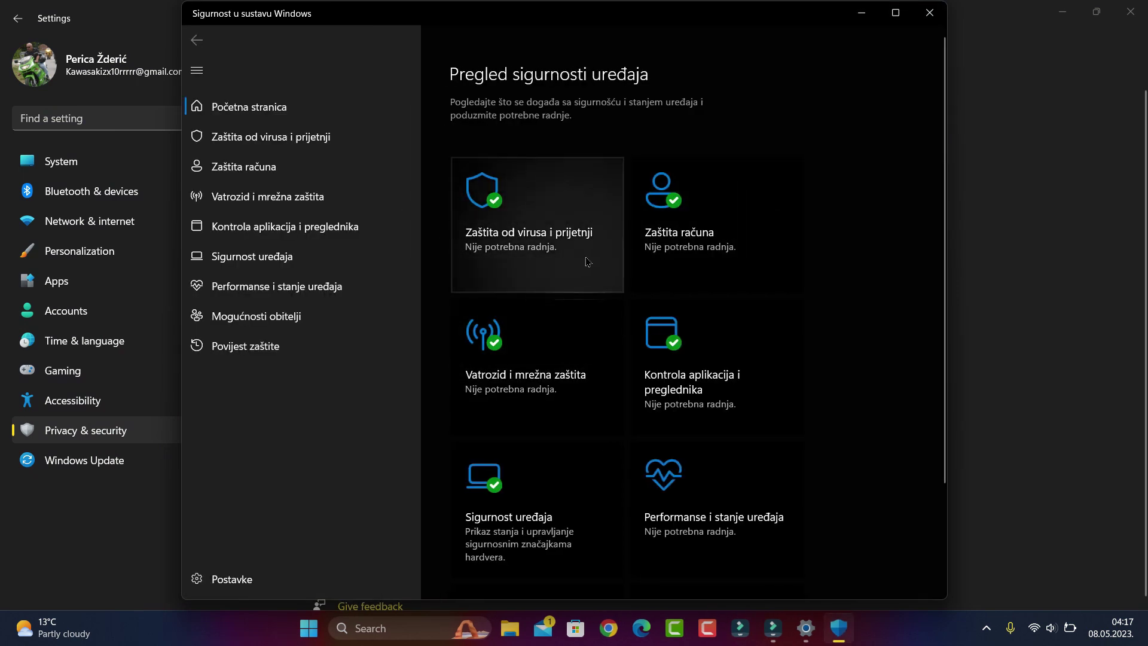
- Review the Virus & threat protection status in Windows Security, then close the app
left_click(287, 106)
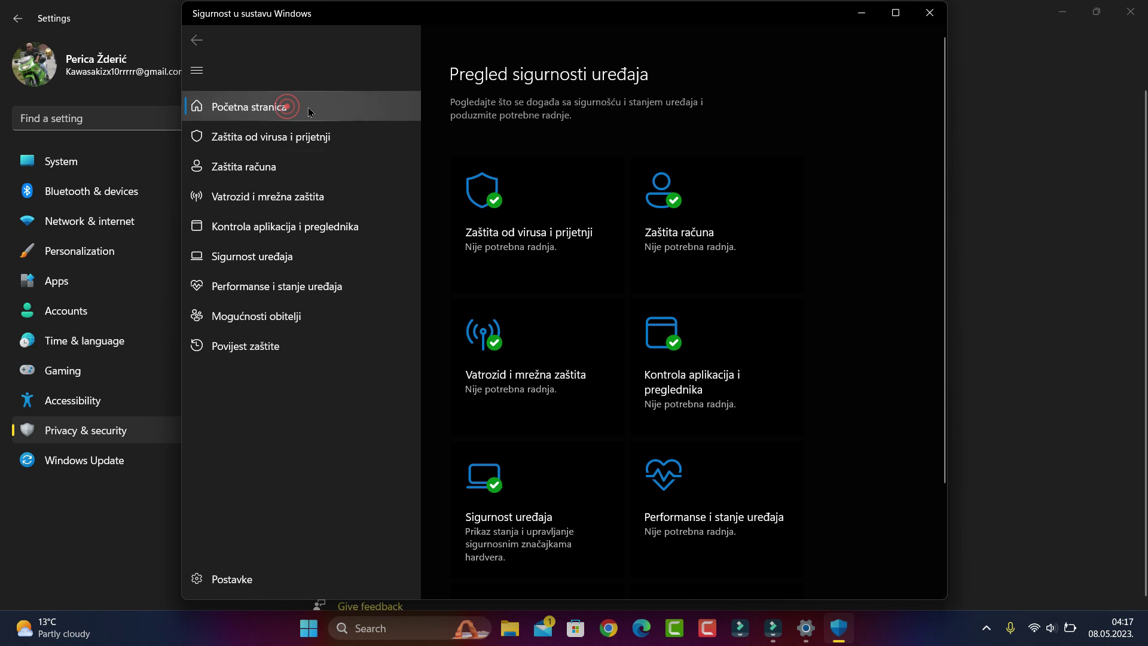
left_click(268, 147)
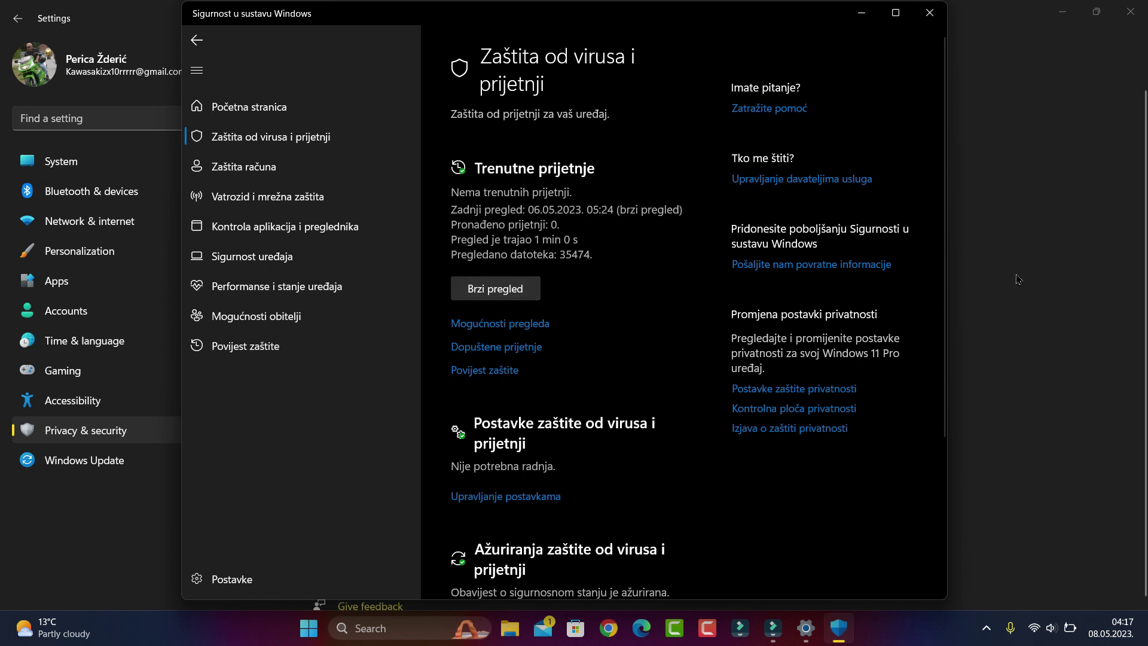
left_click(930, 13)
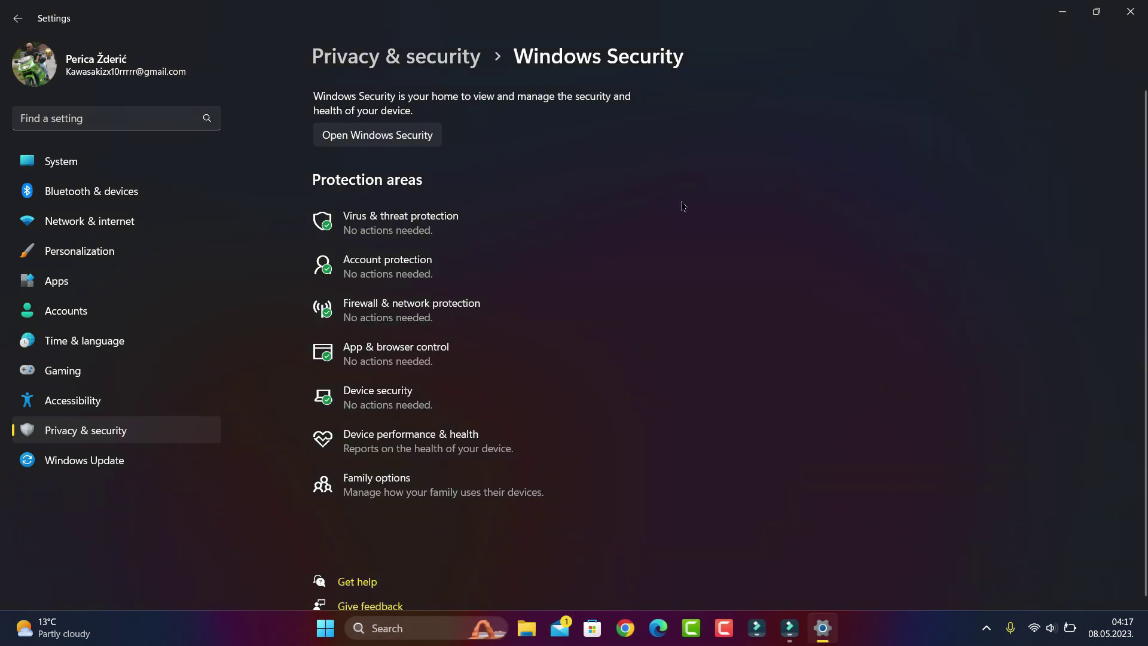
- Close Settings and relaunch it from the Start menu
left_click(1136, 18)
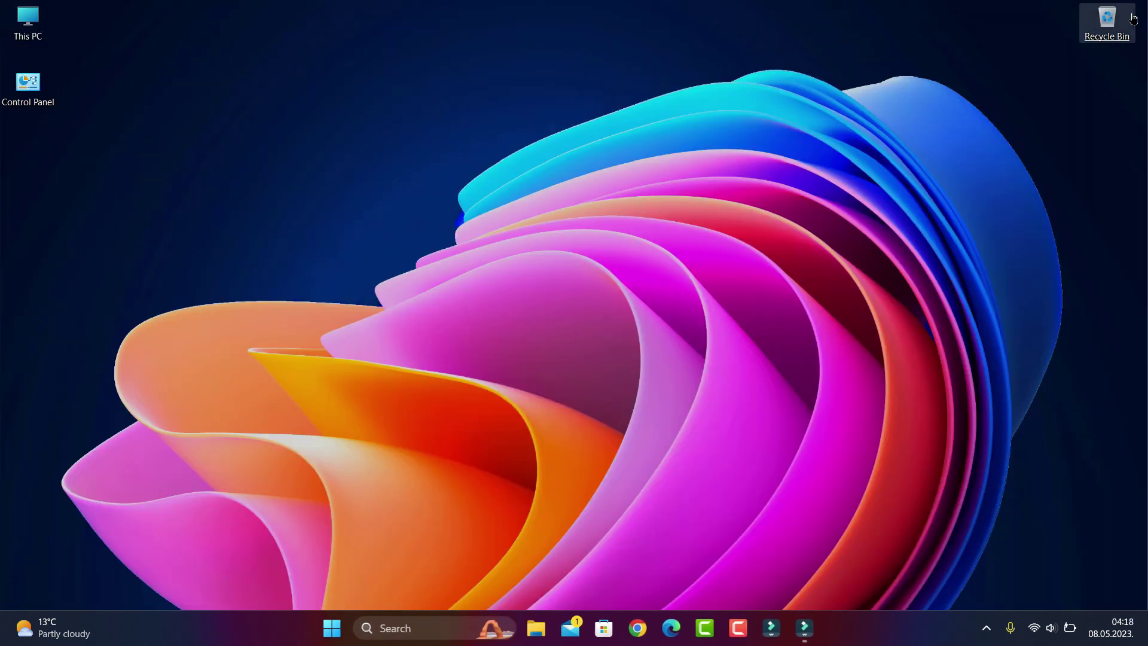
left_click(342, 628)
left_click(539, 258)
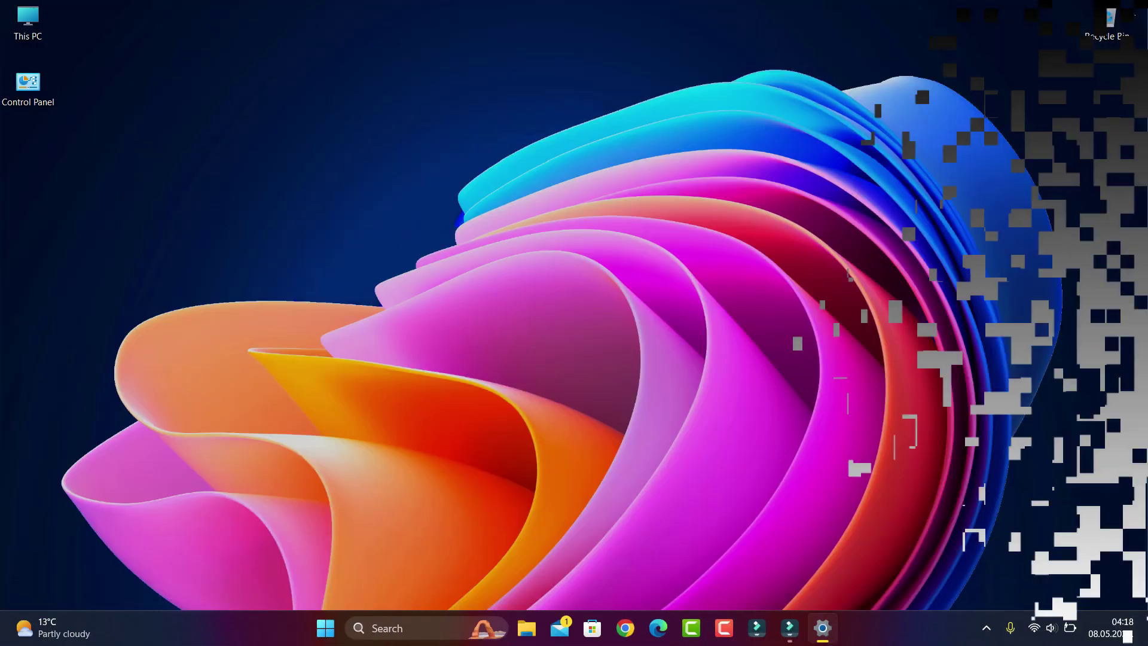
- Open This PC and Local Disk (C:), browsing ProgramData, Program Files and Program Files (x86)
double_click(36, 24)
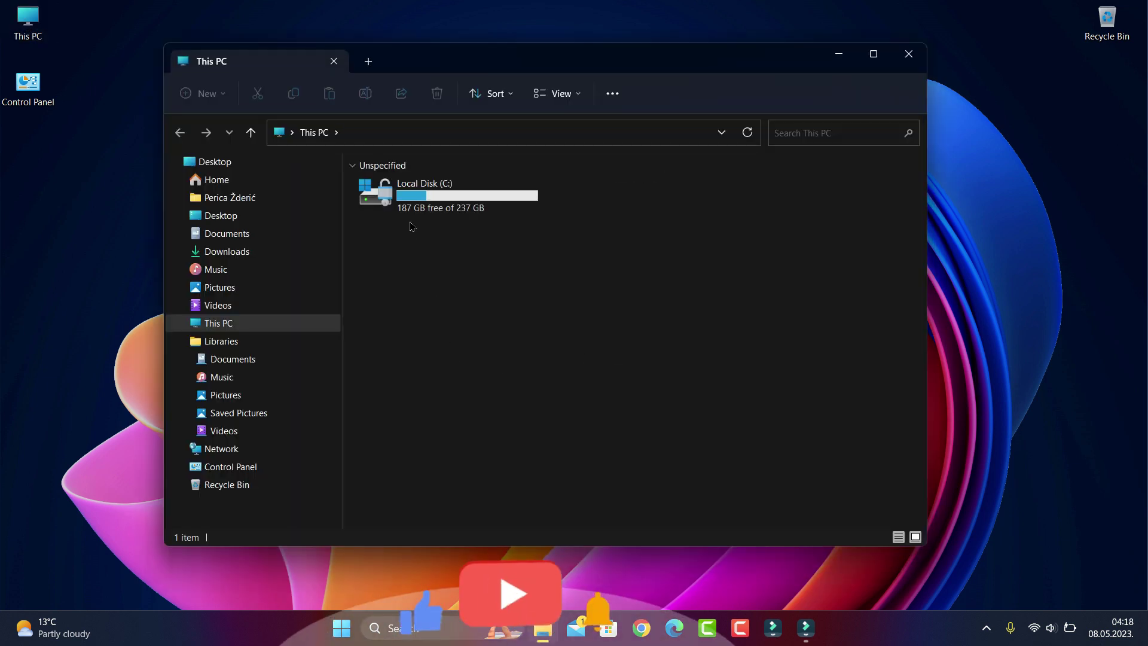
double_click(404, 209)
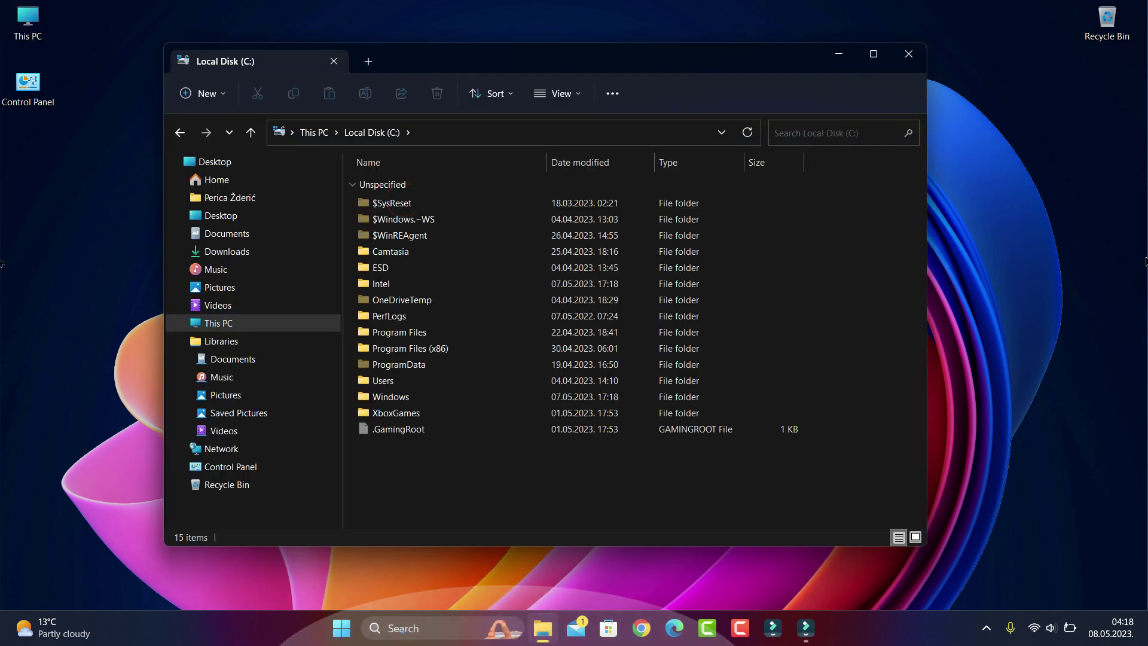
left_click(408, 366)
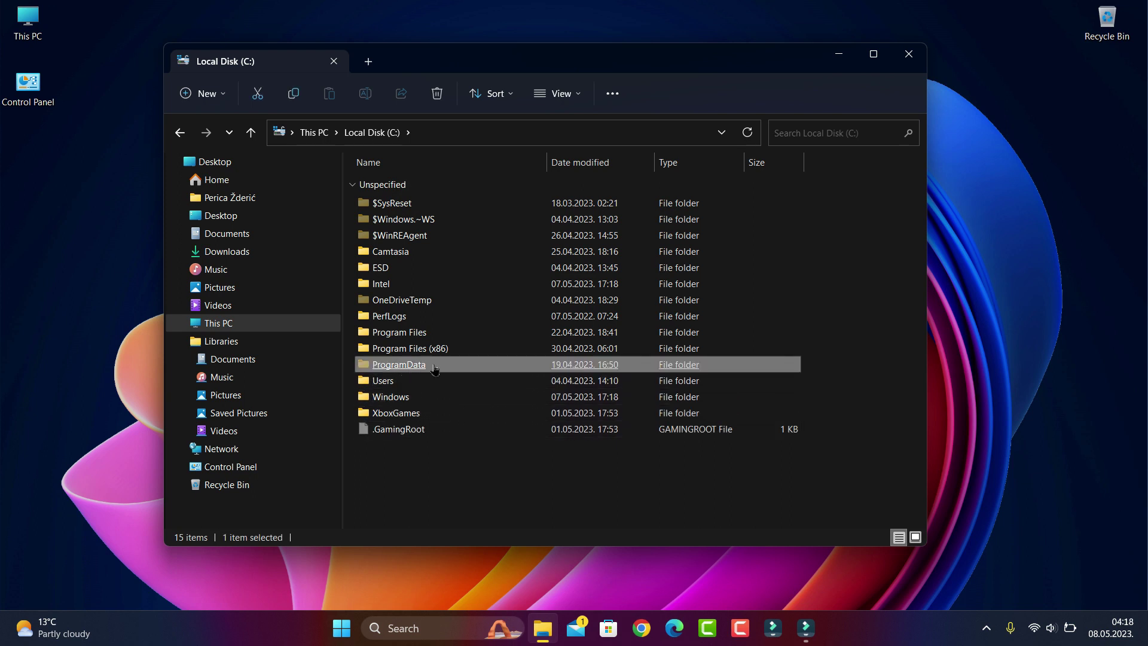
left_click(415, 336)
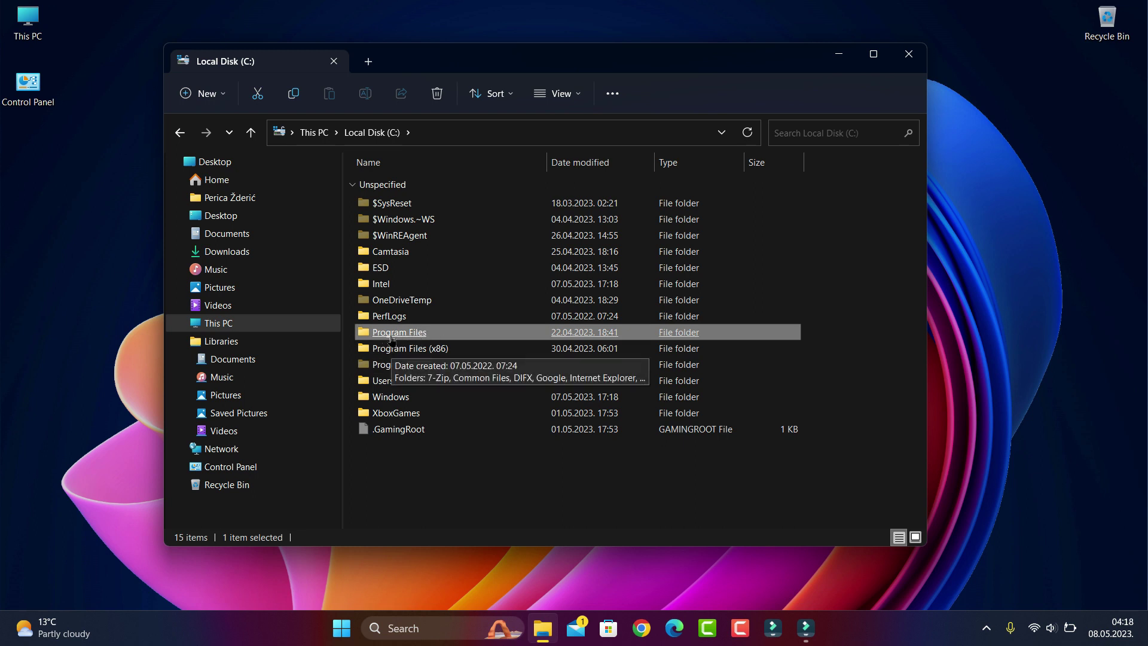
left_click(453, 352)
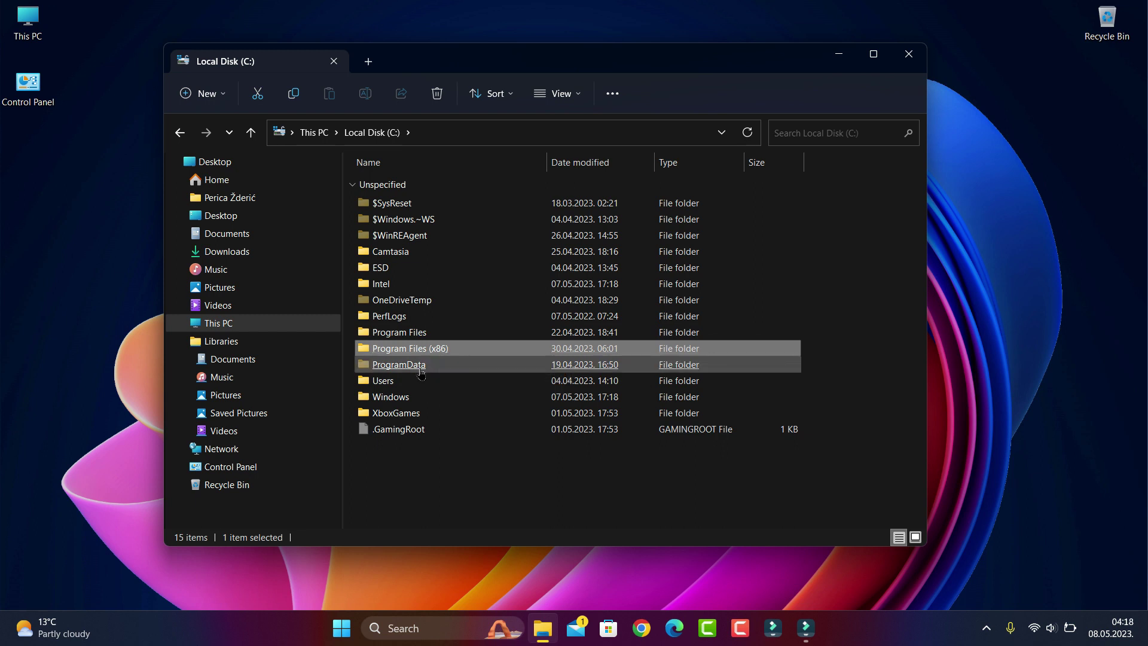
left_click(435, 369)
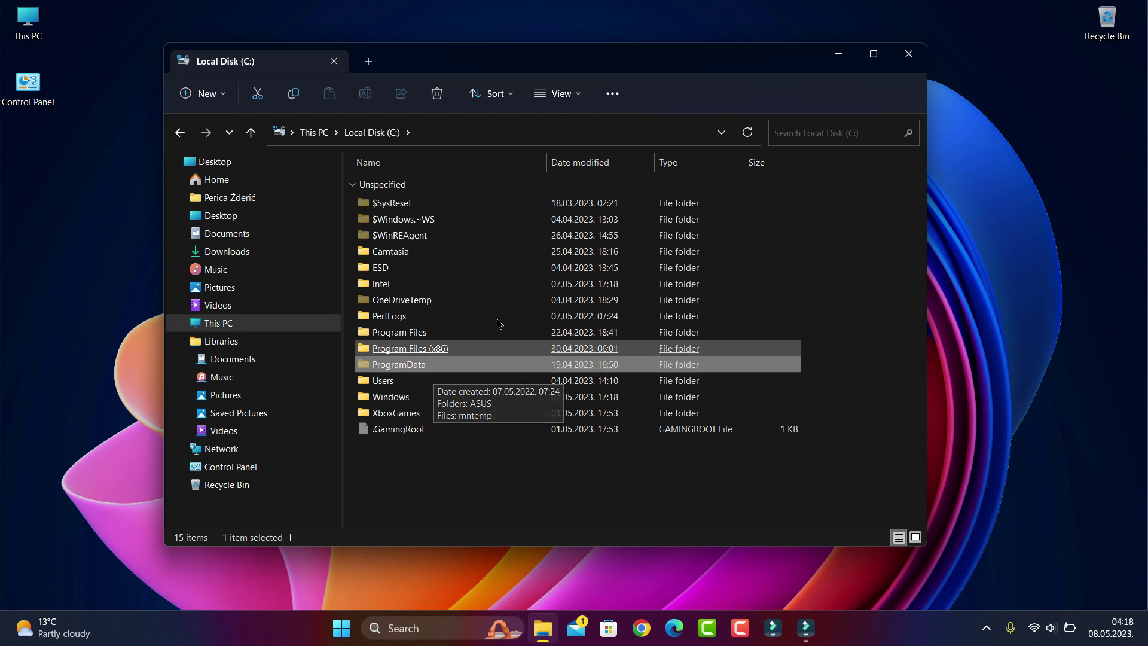
- Confirm Hidden items is ticked in the View options, then open ProgramData
left_click(579, 94)
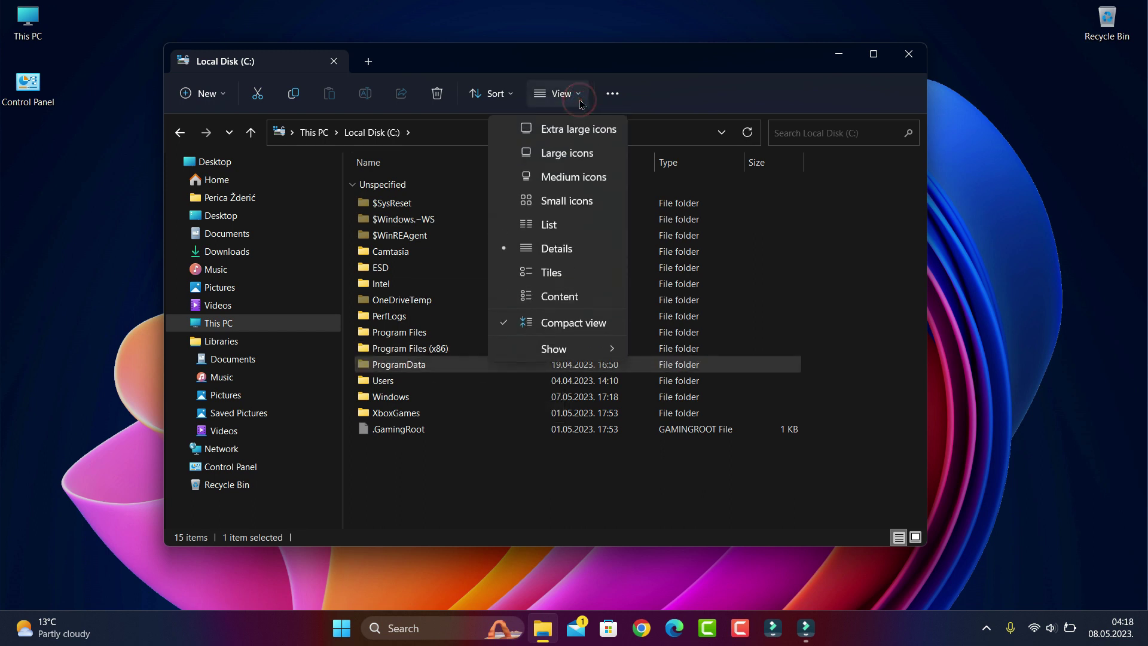
mouse_move(568, 354)
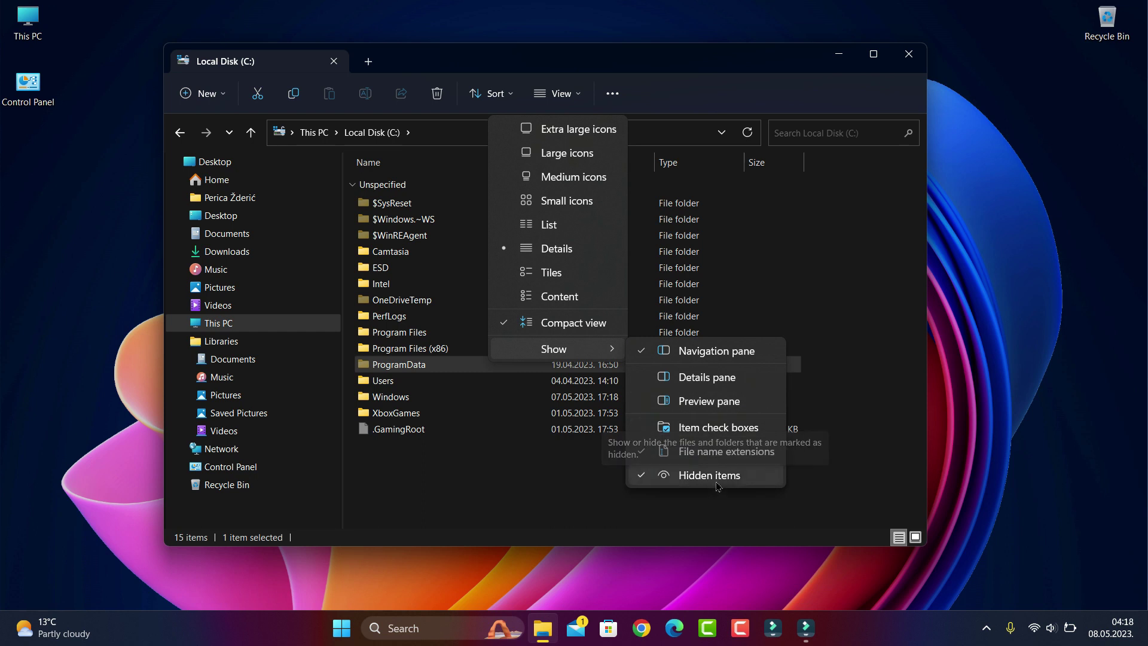
left_click(427, 491)
left_click(428, 484)
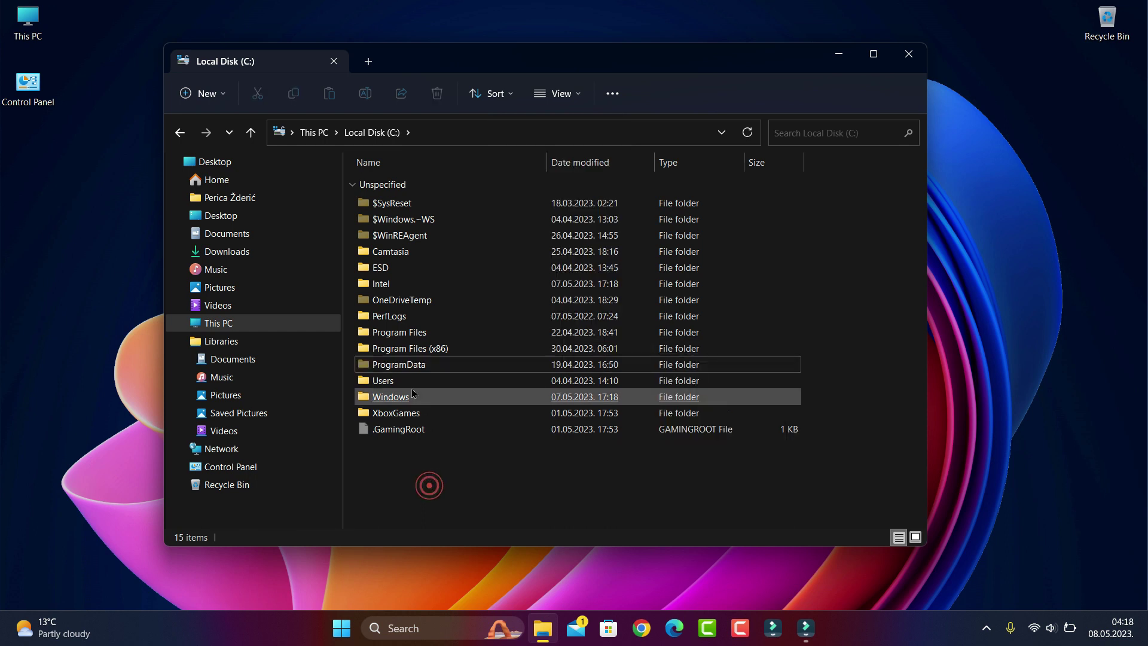
double_click(409, 365)
- Browse the folder list (ssh, Search, Diagnosis, DRM, Event Viewer, Provisioning) down toward Windows Defender
left_click(464, 362)
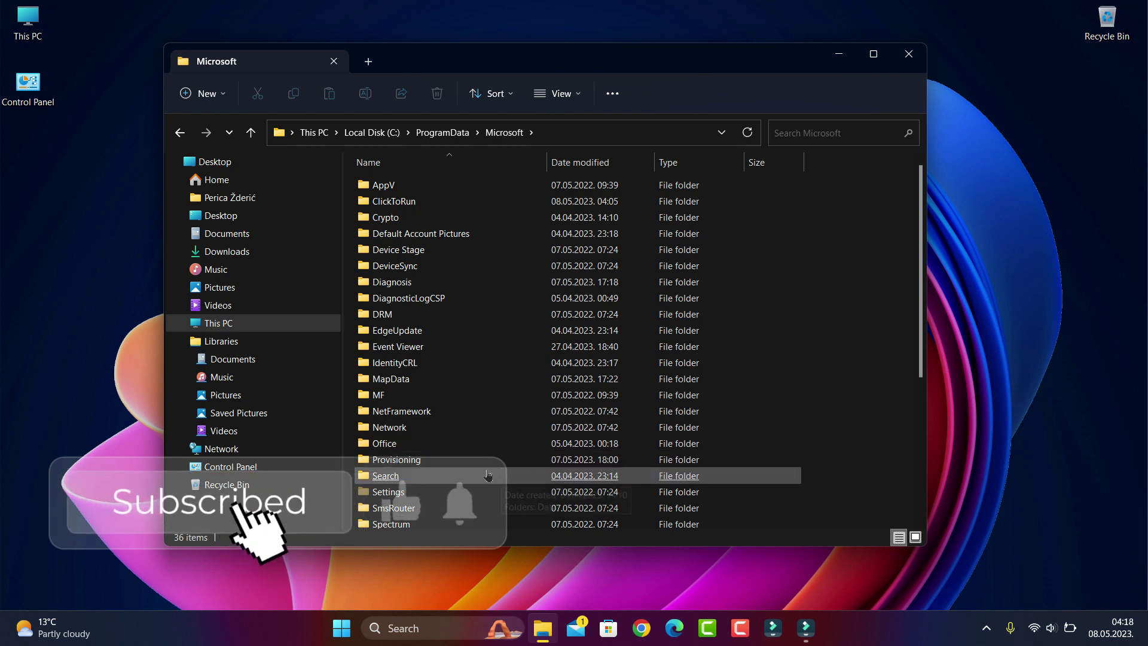
left_click(461, 478)
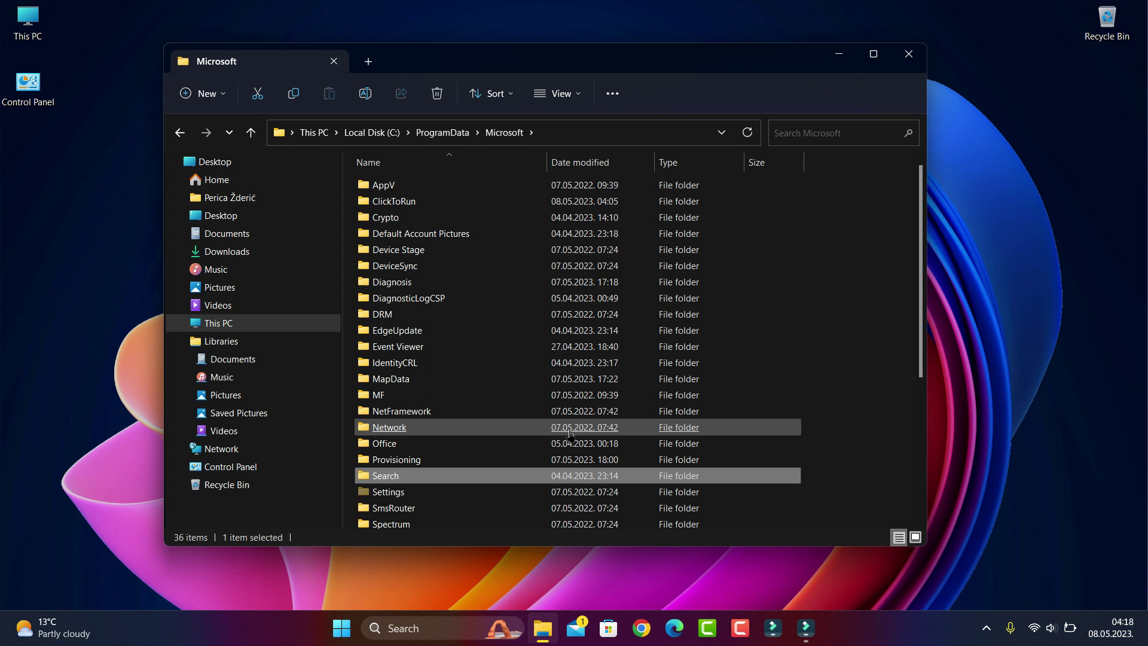
left_click(412, 283)
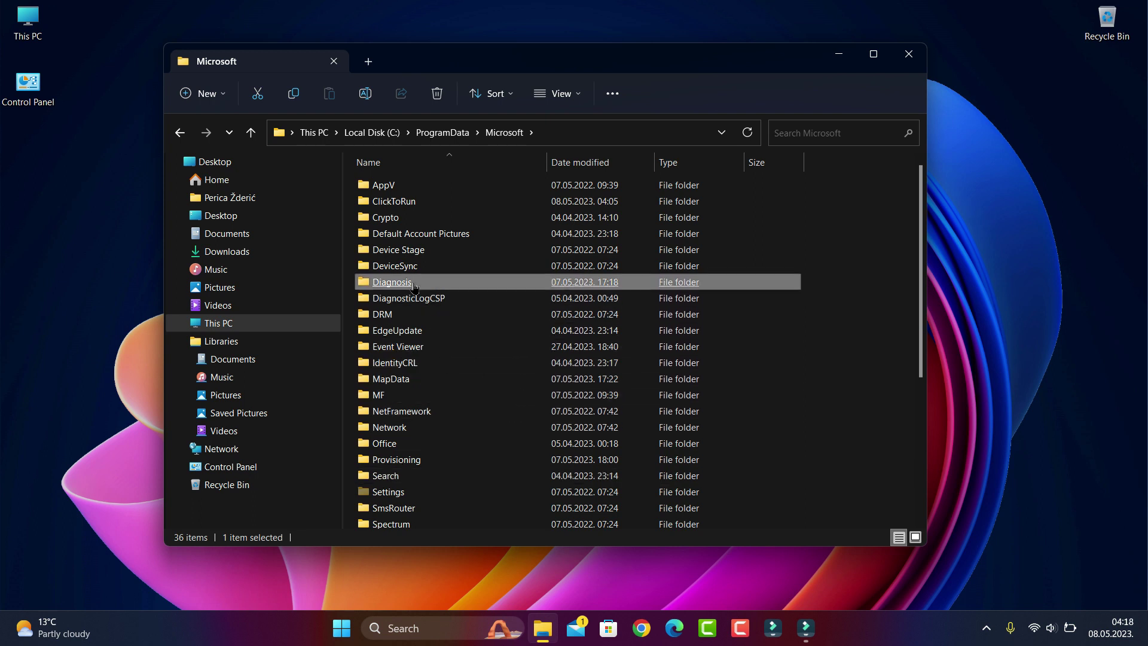
left_click(416, 315)
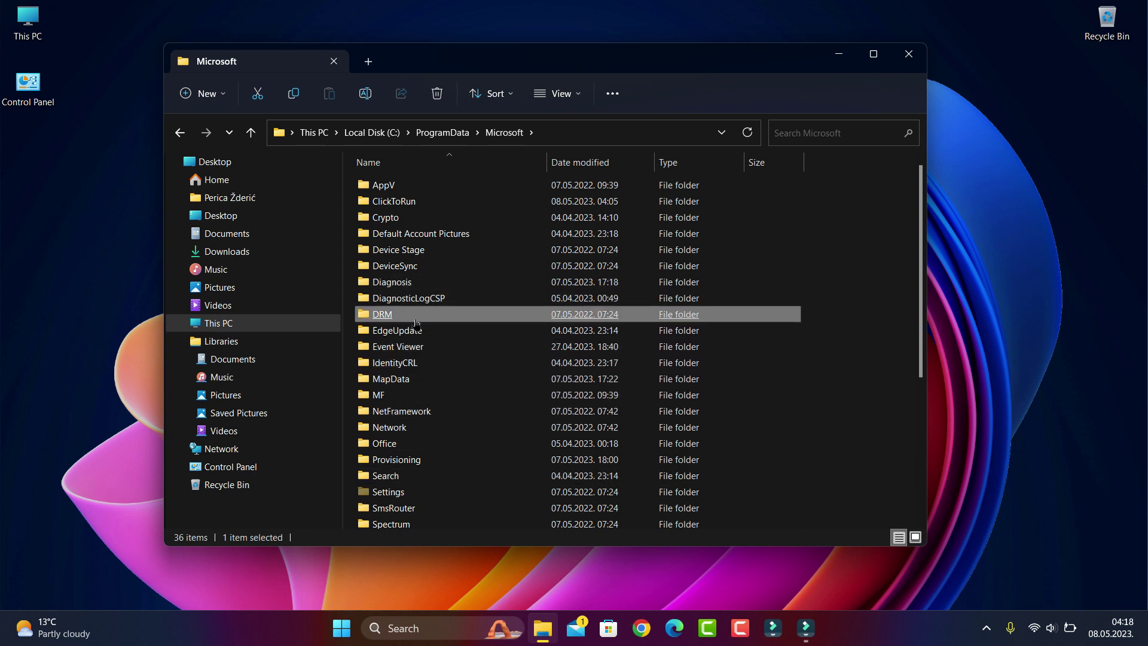
left_click(424, 351)
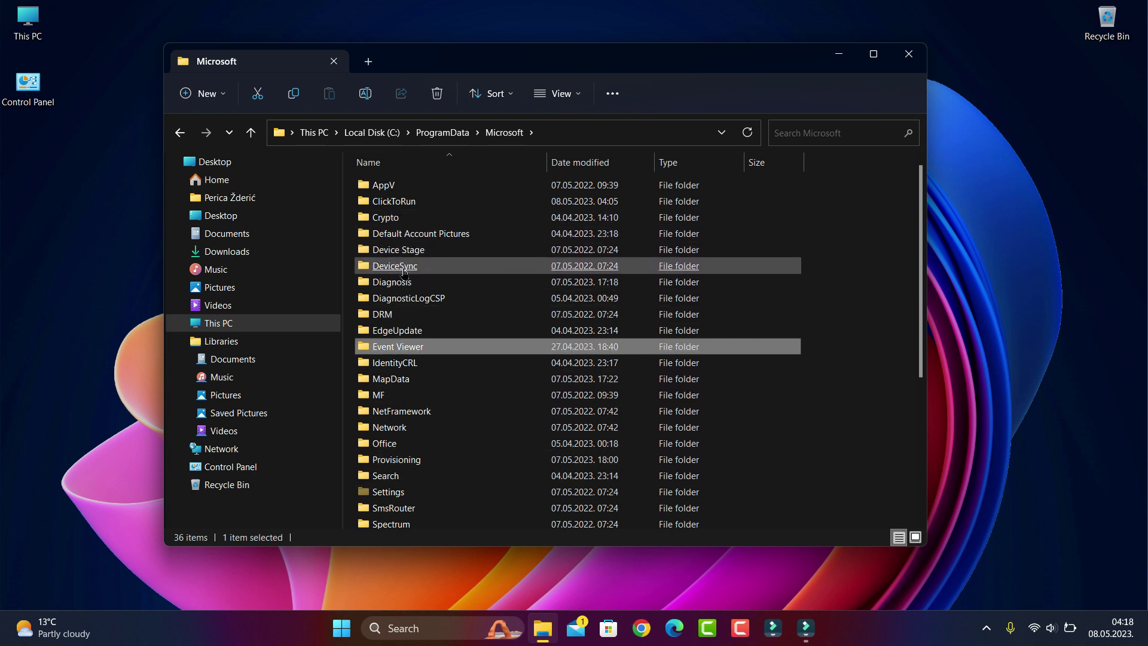
scroll(401, 332, "down", 3)
left_click(401, 334)
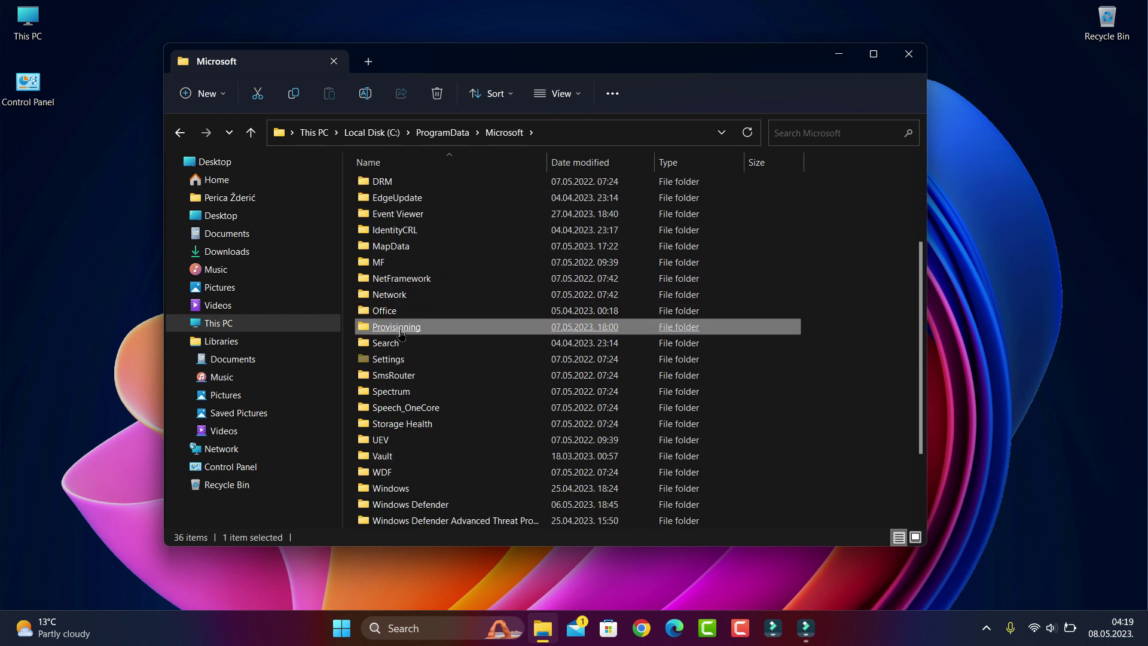
- Open the Windows Defender folder and cancel the Quarantine folder permission prompt
double_click(407, 504)
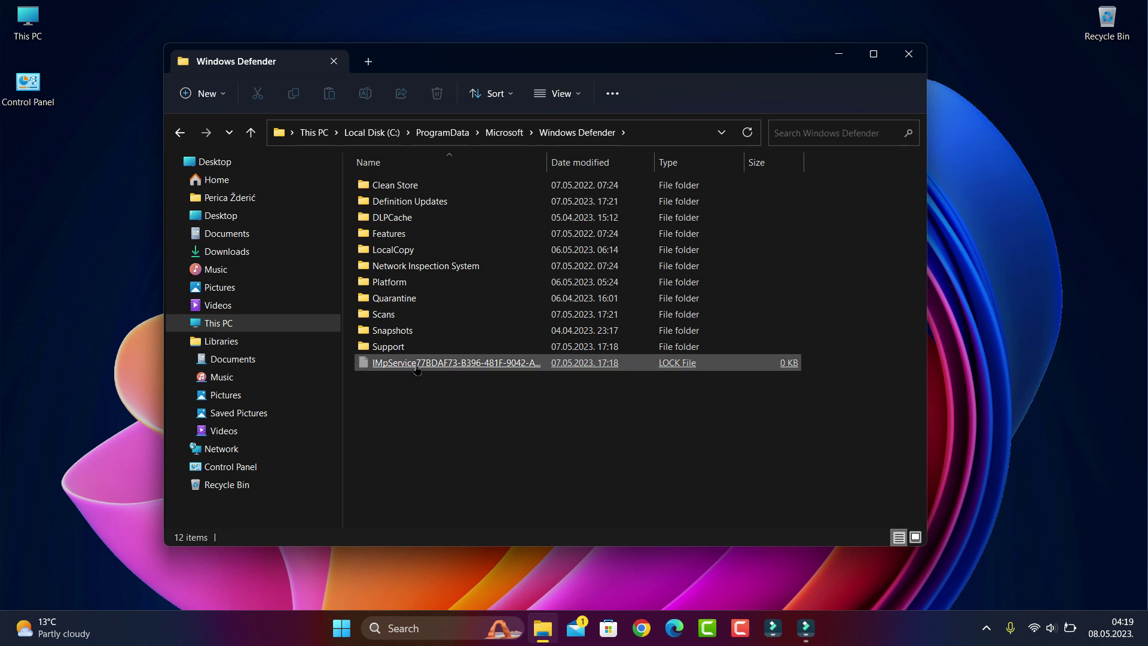
left_click(414, 352)
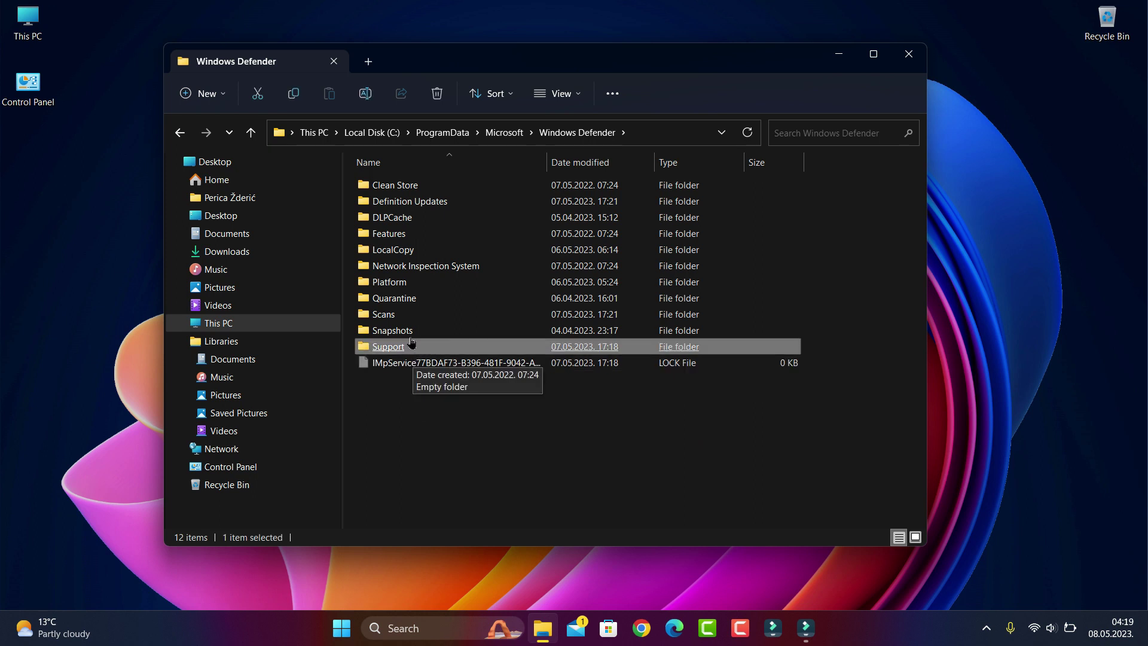
left_click(387, 316)
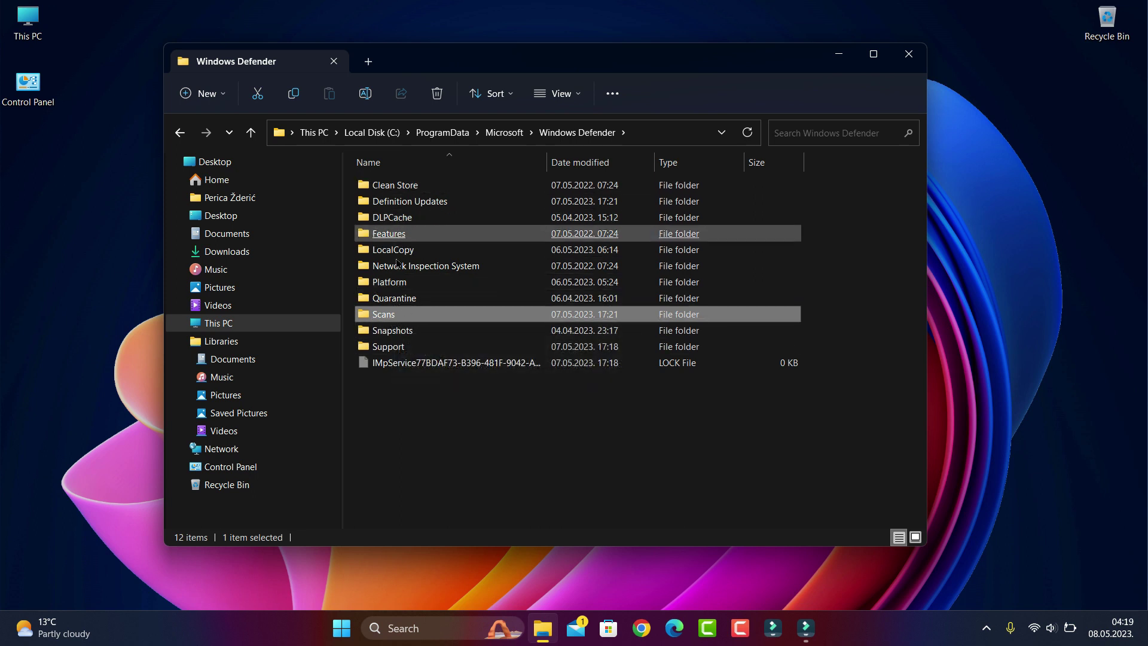
double_click(395, 298)
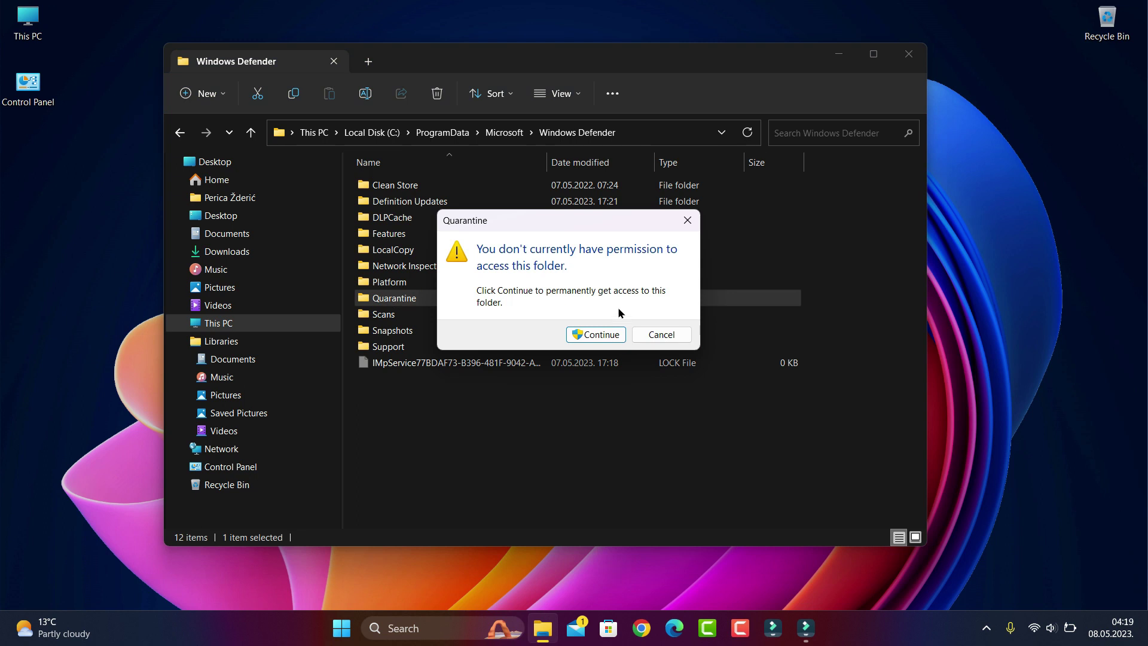
left_click(661, 335)
- Look inside Scans > History > CacheManager, then go back up to Windows Defender
double_click(388, 313)
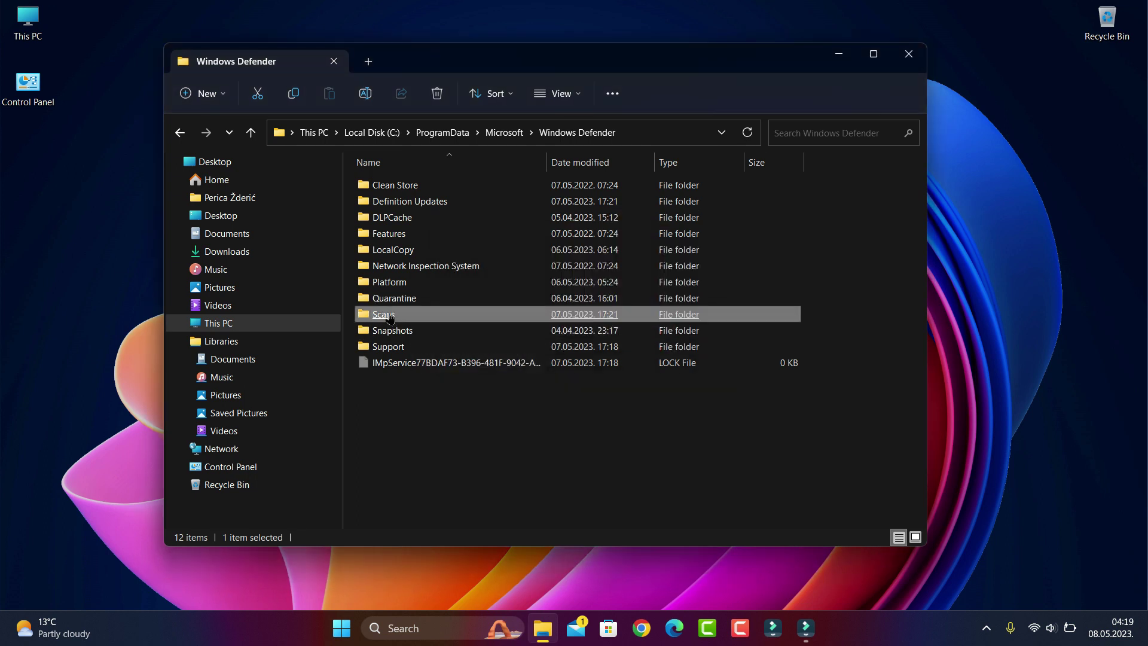
left_click(388, 314)
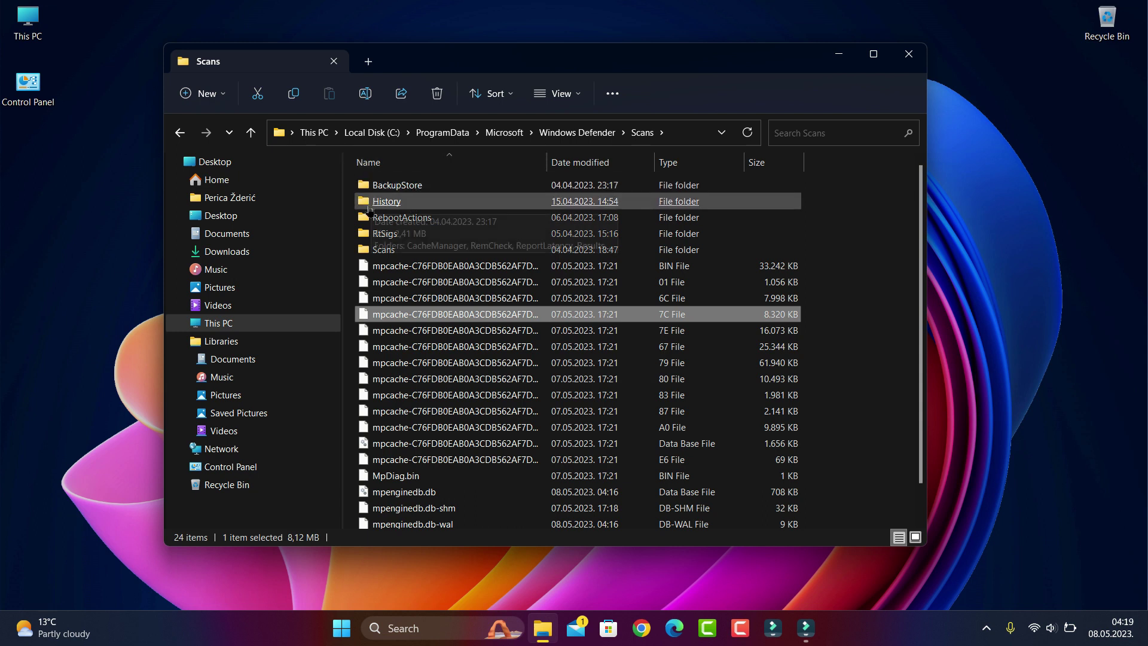
double_click(389, 202)
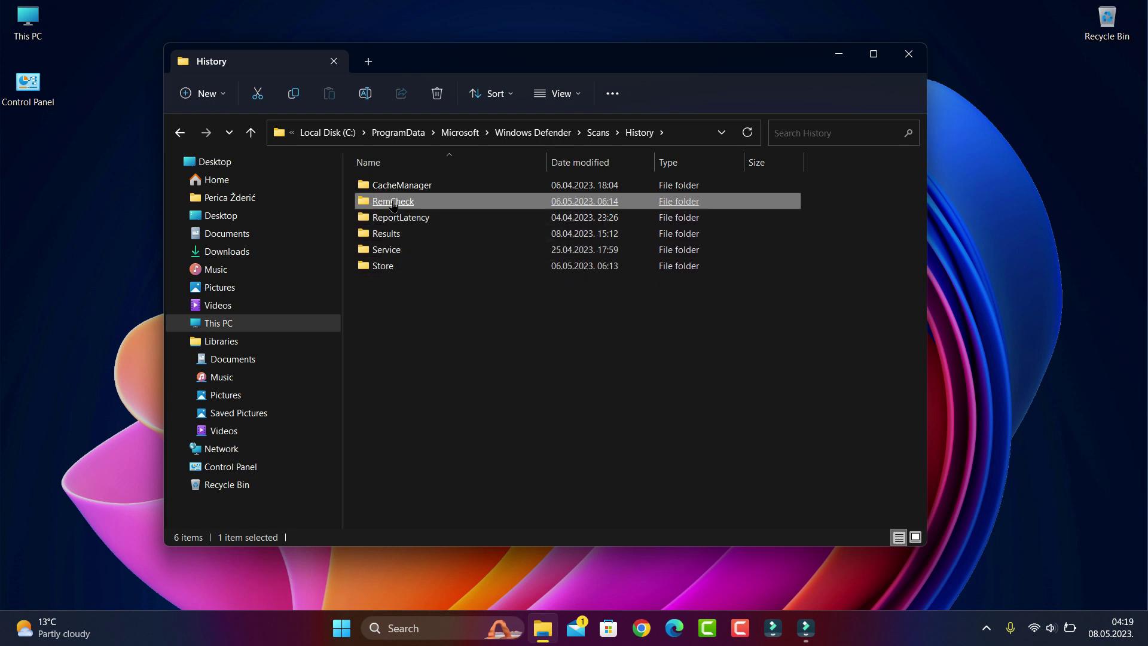
left_click(394, 189)
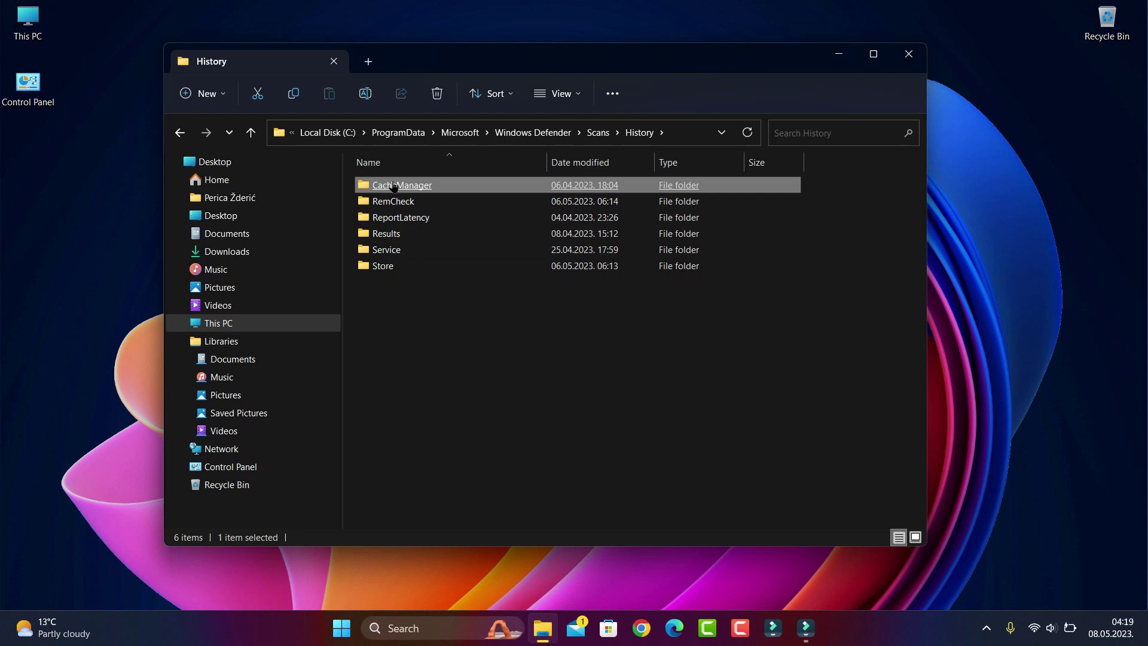
double_click(394, 187)
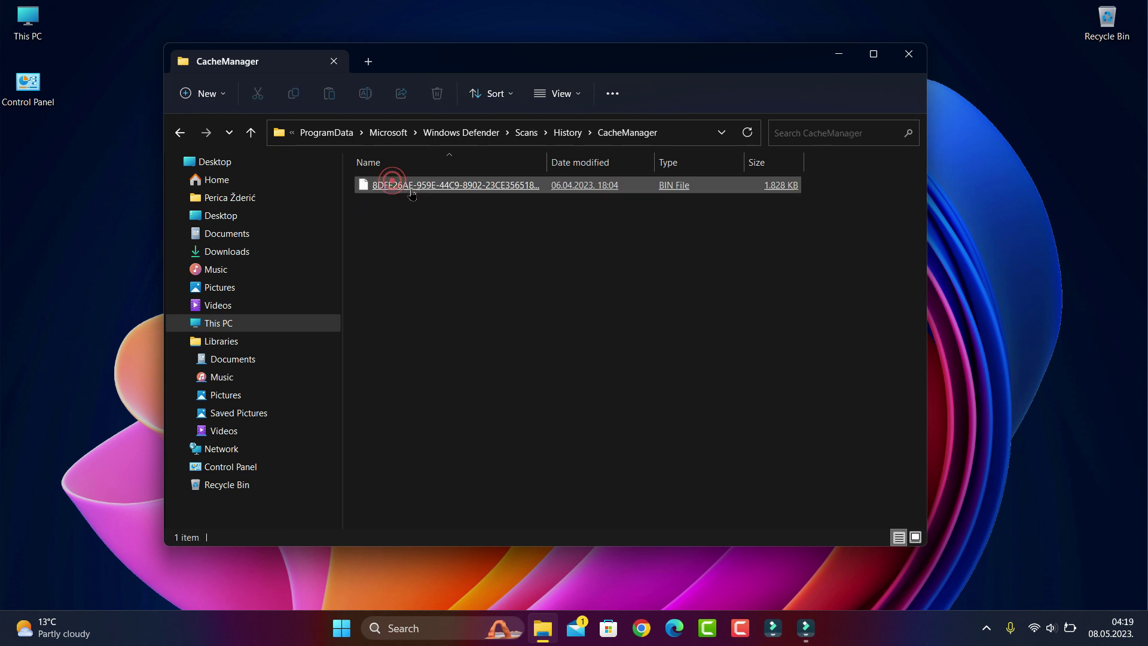
left_click(251, 137)
left_click(252, 137)
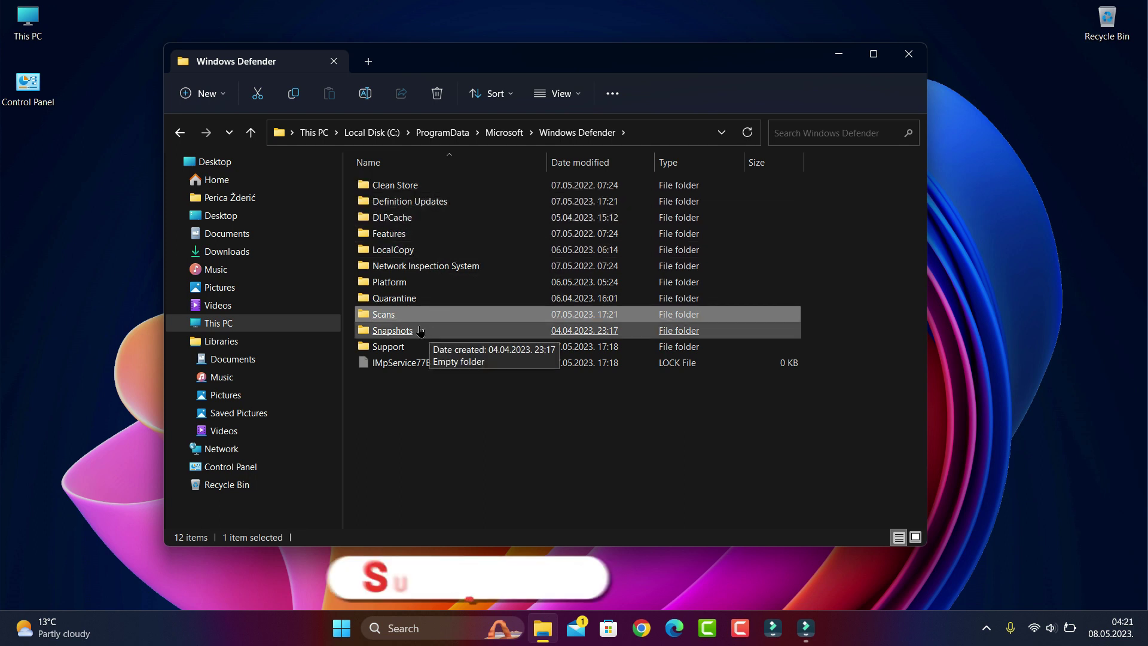
left_click(251, 137)
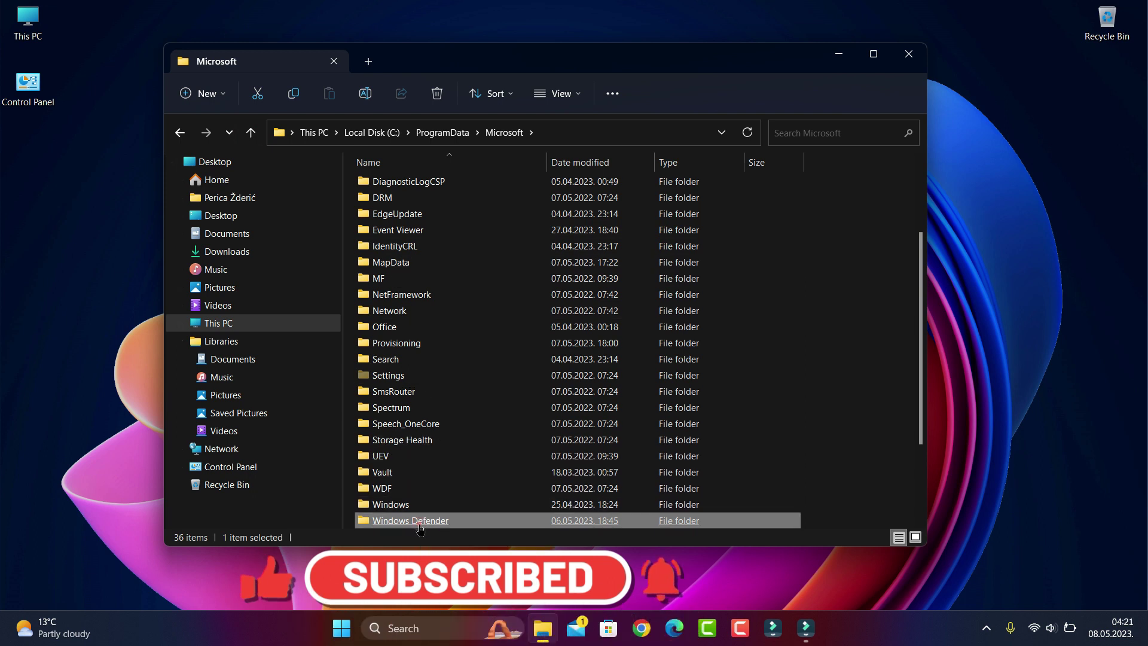
double_click(420, 521)
left_click(403, 329)
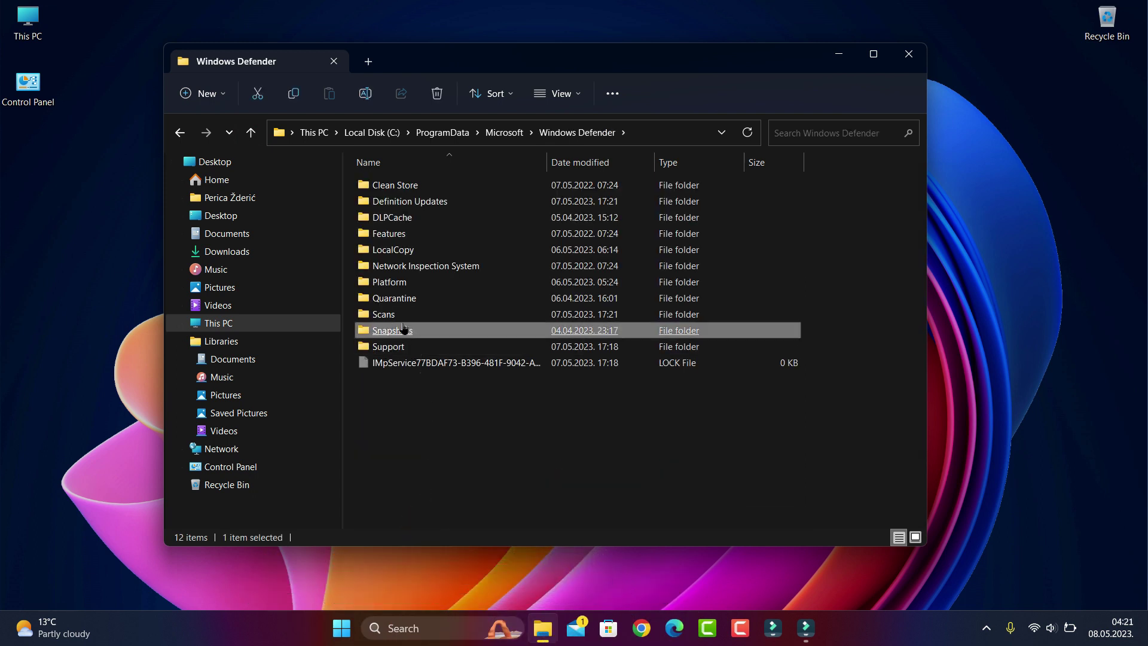
double_click(404, 314)
left_click(403, 314)
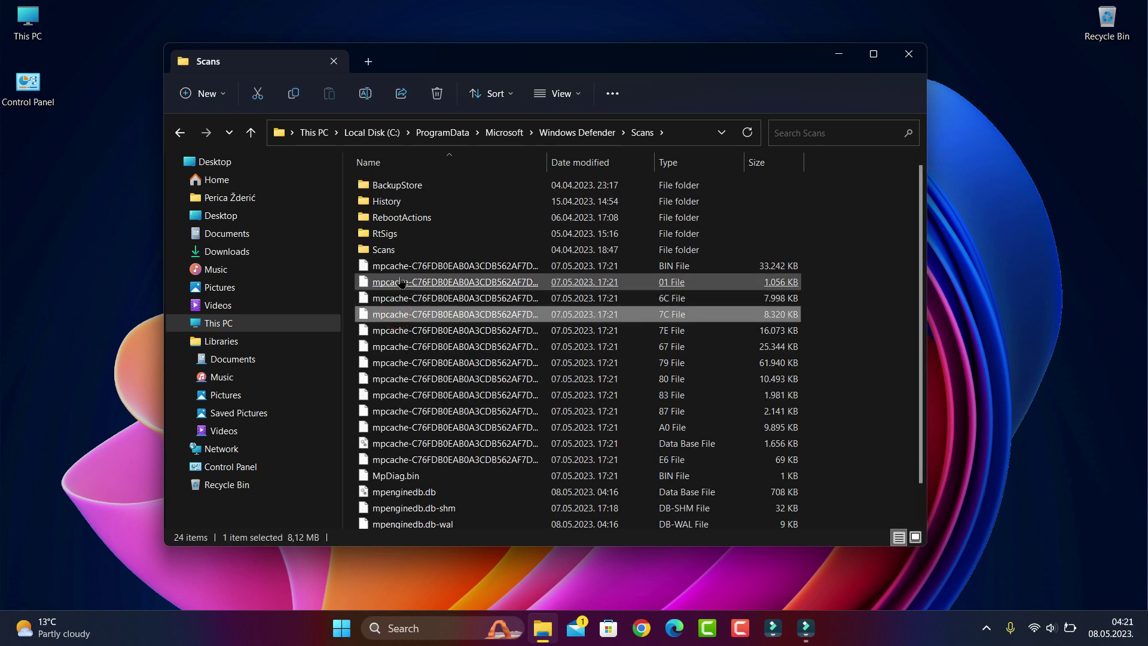
double_click(401, 251)
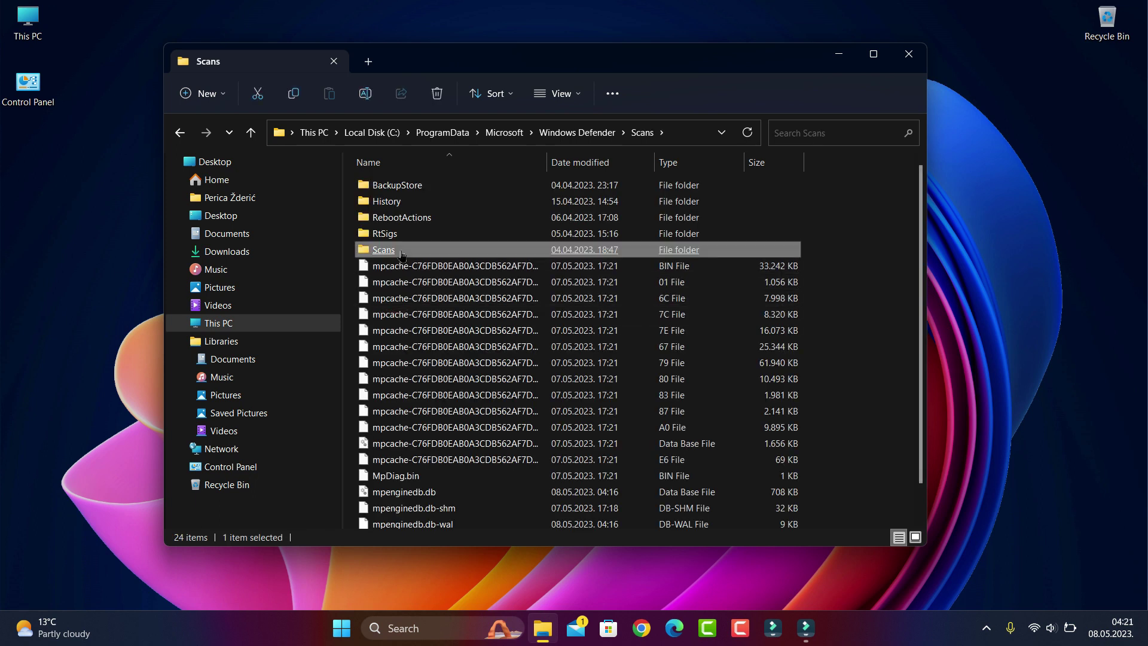
double_click(392, 195)
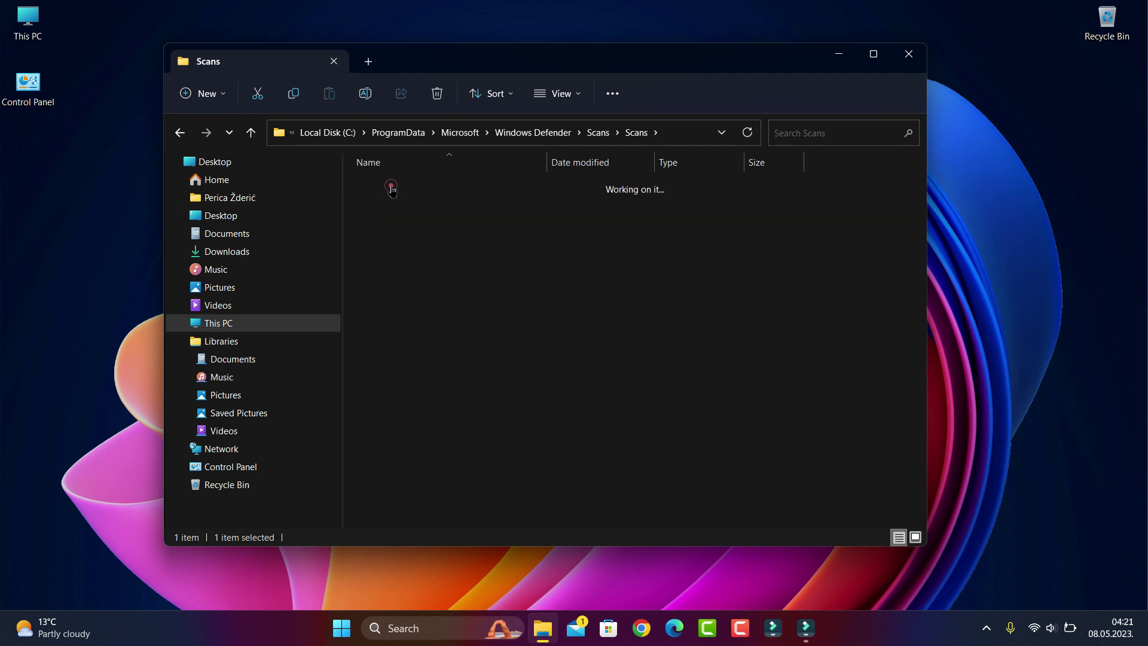
left_click(393, 189)
double_click(393, 187)
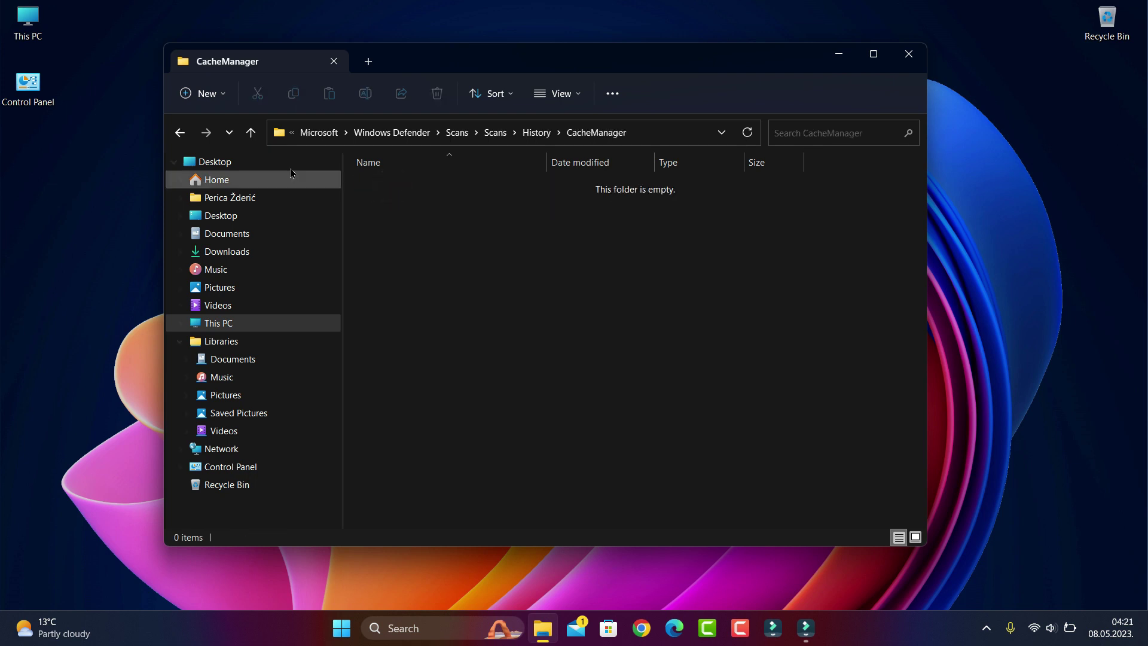
left_click(248, 132)
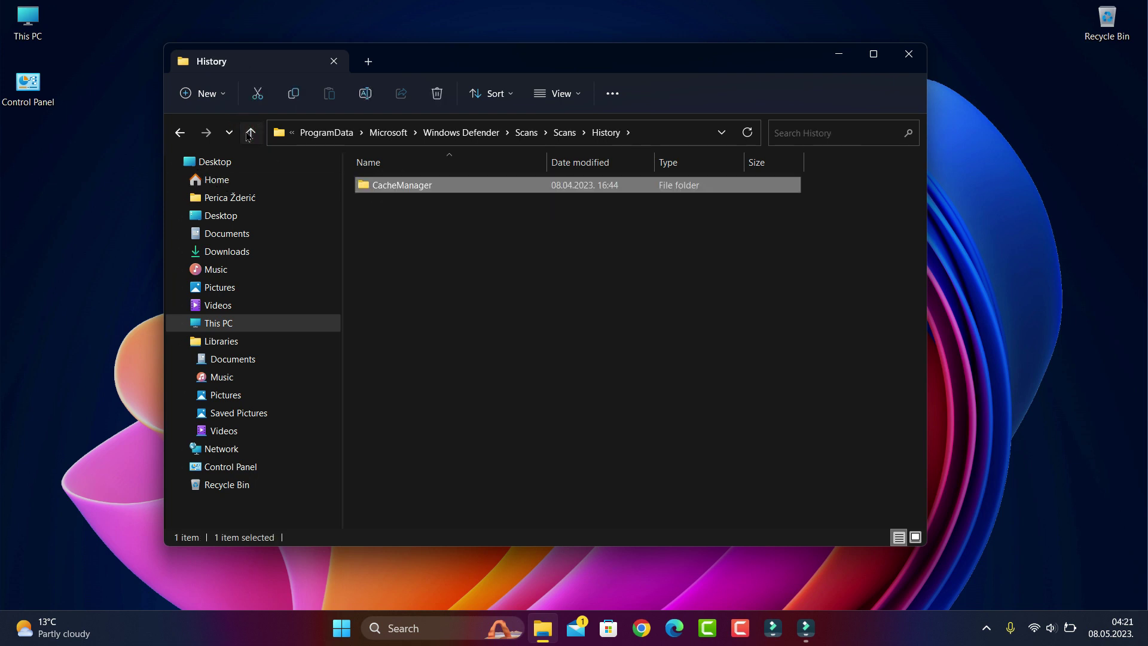
left_click(248, 133)
left_click(249, 133)
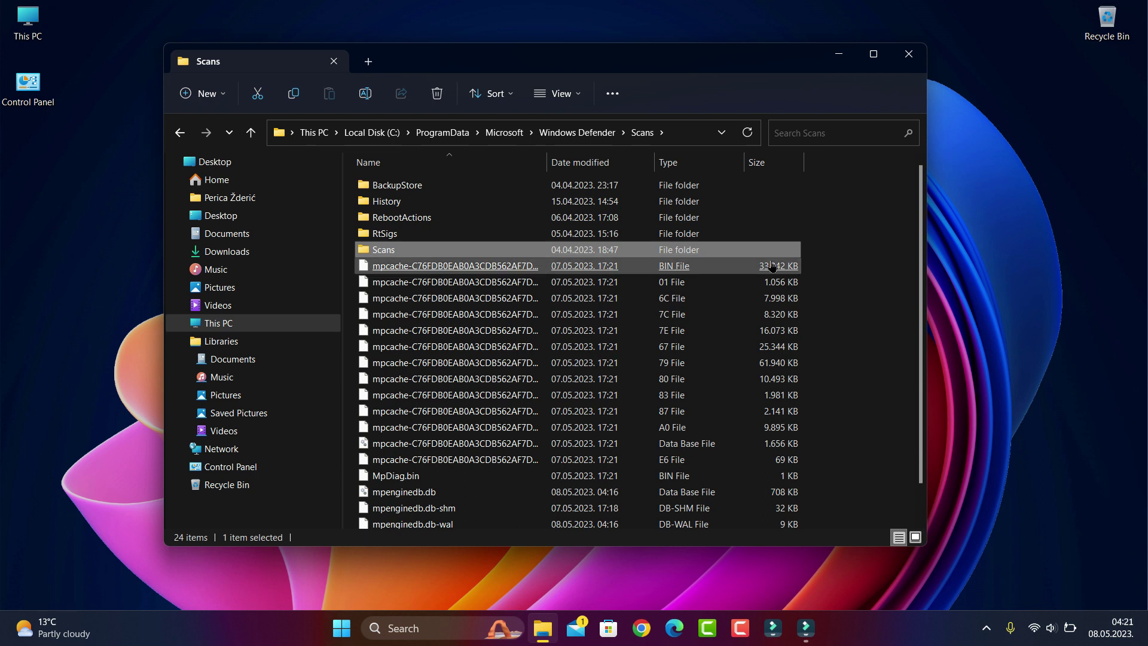
double_click(397, 183)
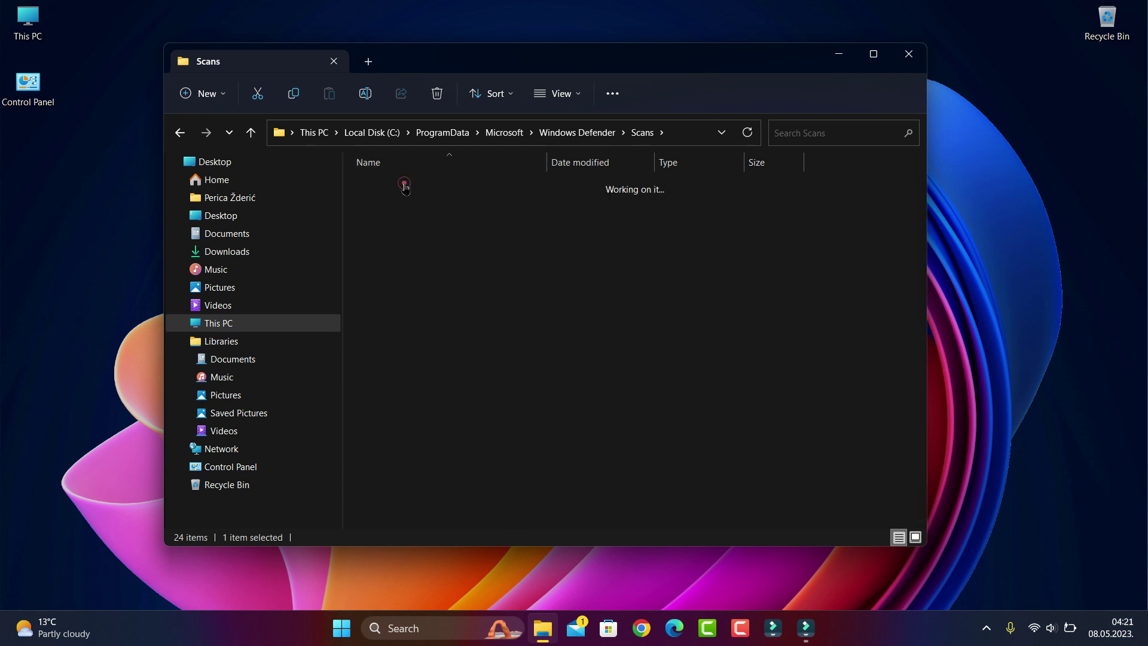
left_click(252, 134)
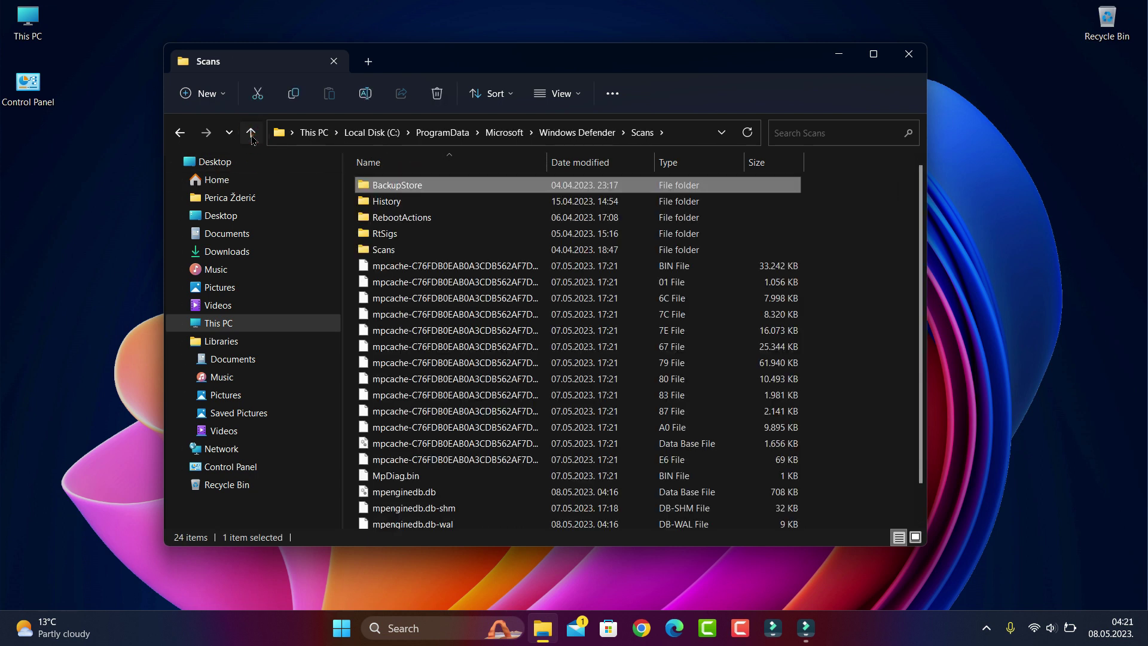
left_click(252, 134)
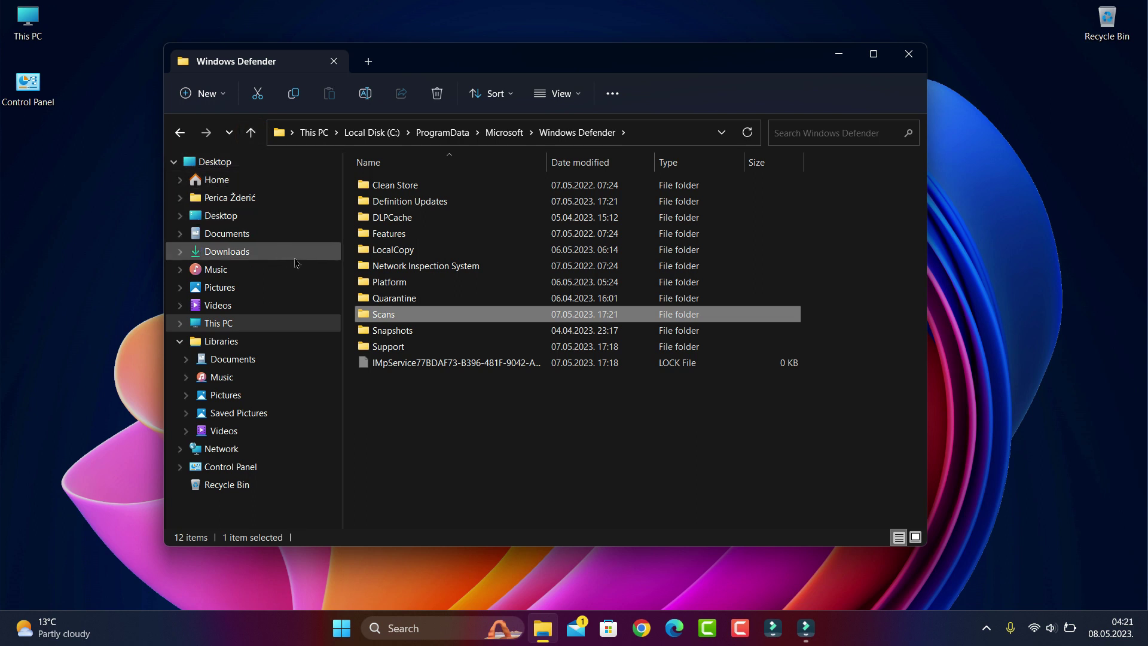
- Grant permanent access to the Quarantine and Support folders via their Continue prompts
double_click(386, 302)
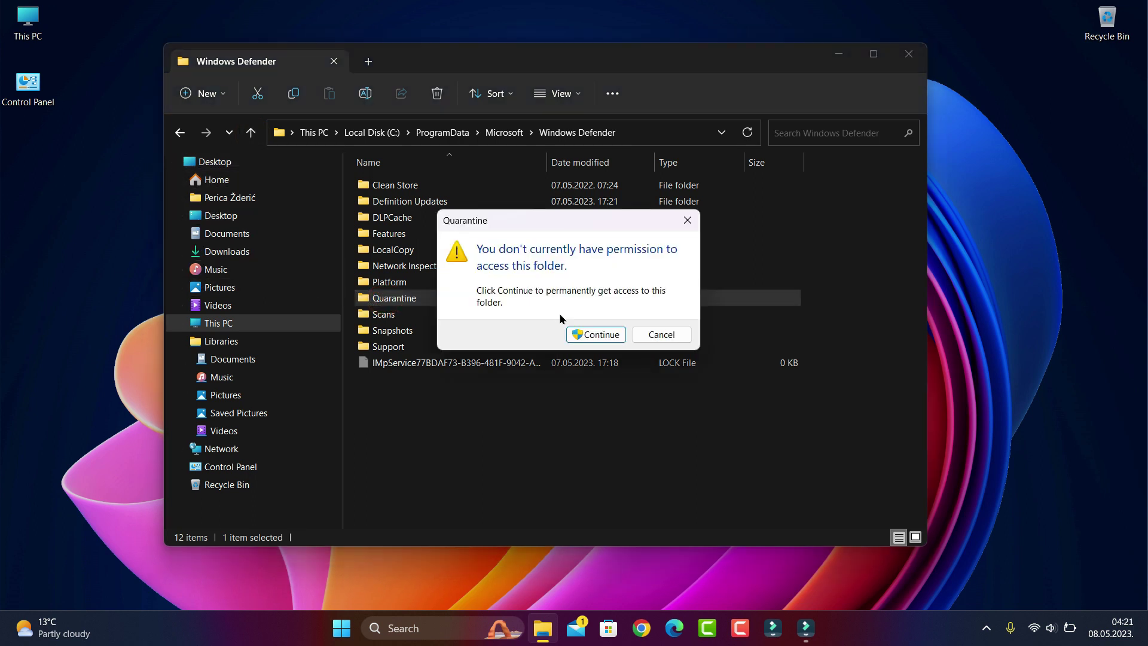
left_click(592, 333)
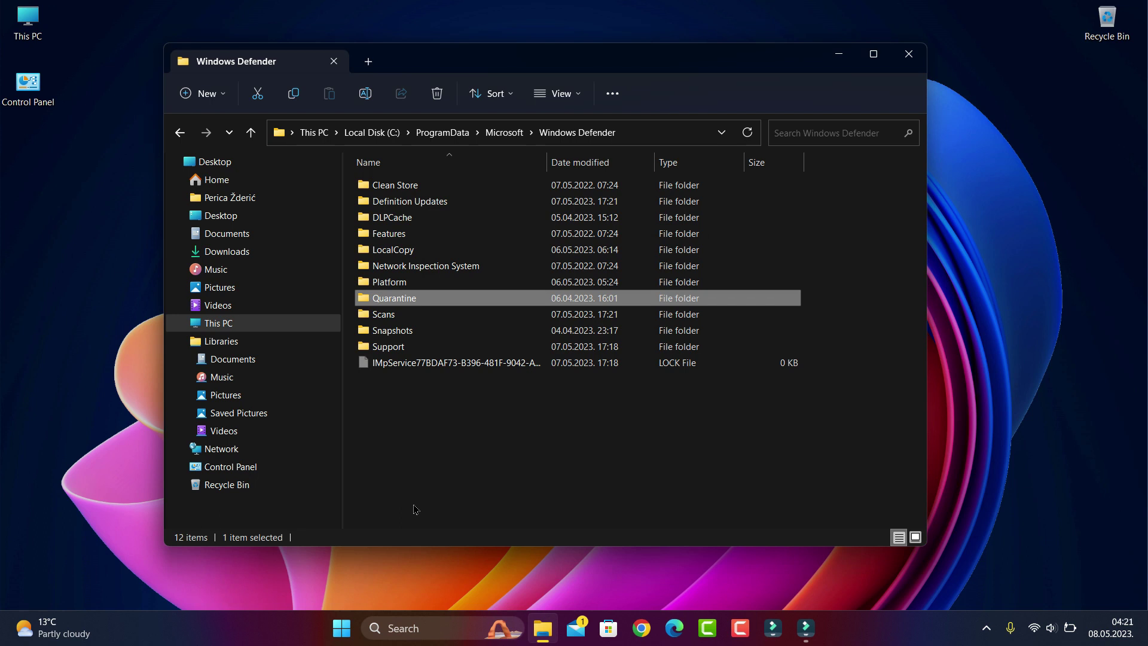
left_click(401, 353)
double_click(402, 352)
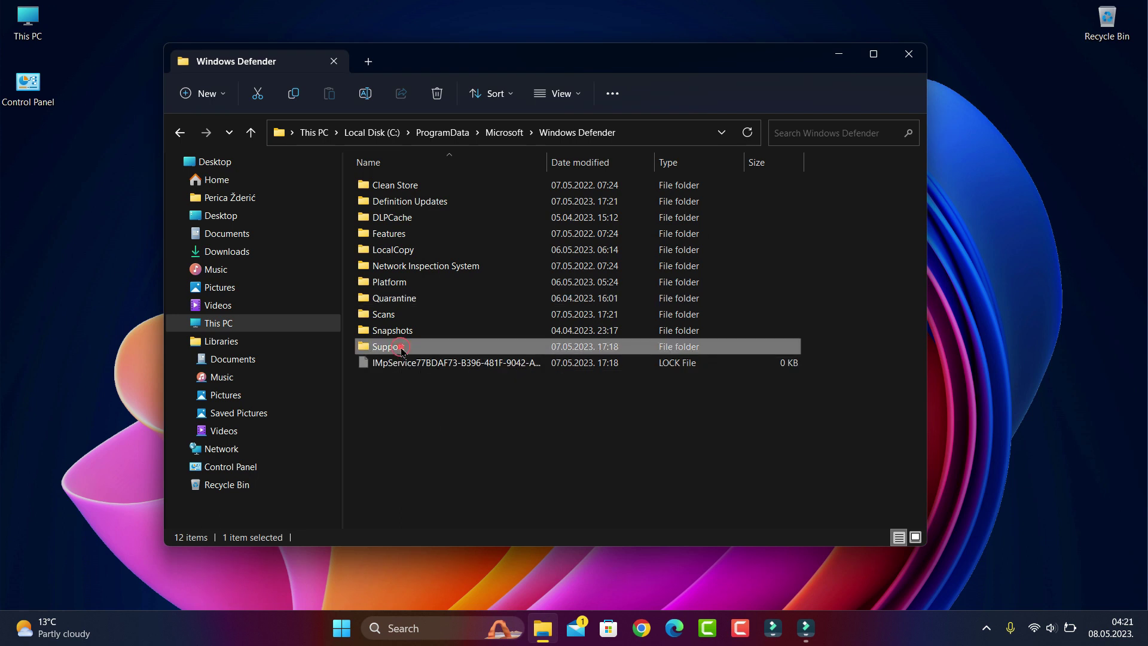
left_click(608, 340)
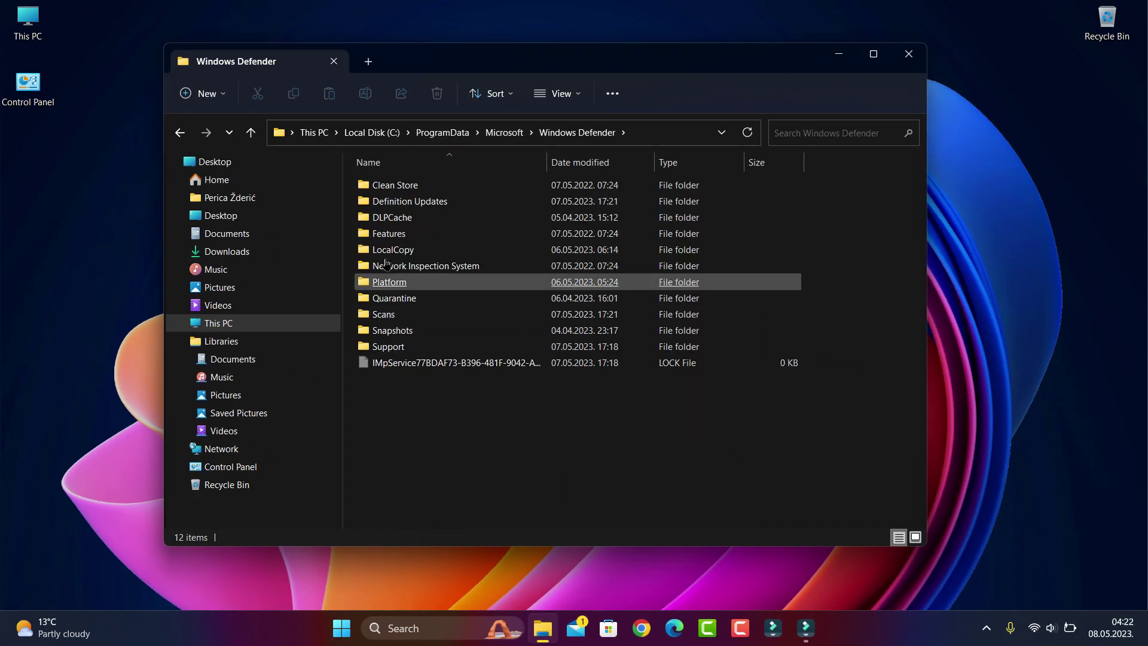
- Navigate Scans > History > Service > DetectionHistory to show it is empty
double_click(396, 313)
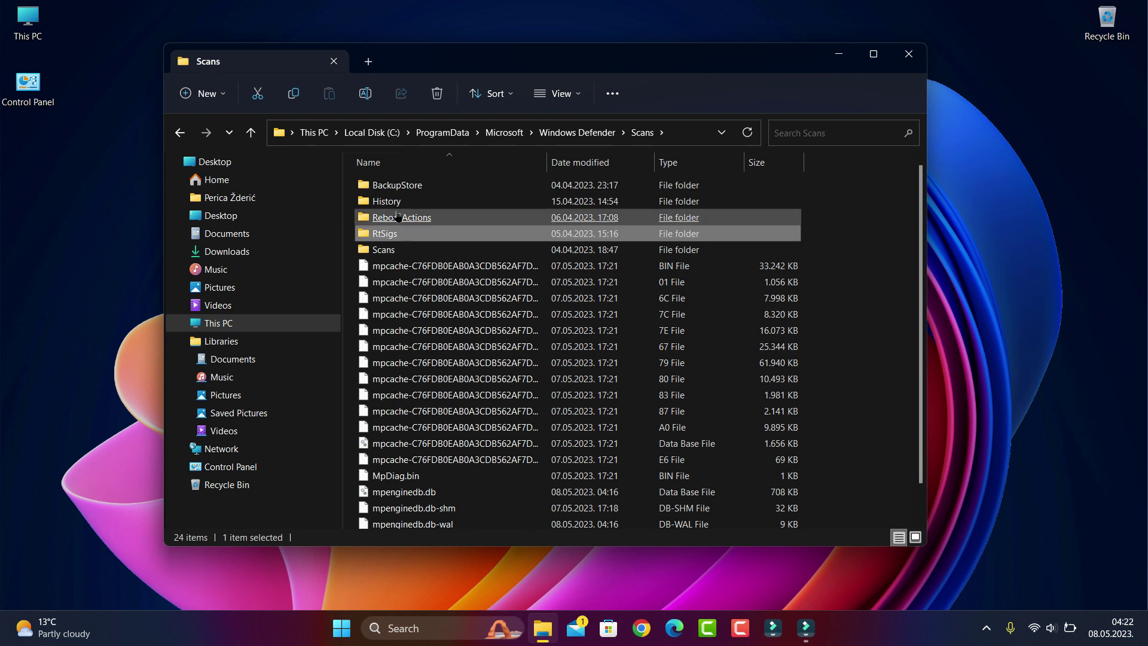
double_click(395, 202)
left_click(395, 202)
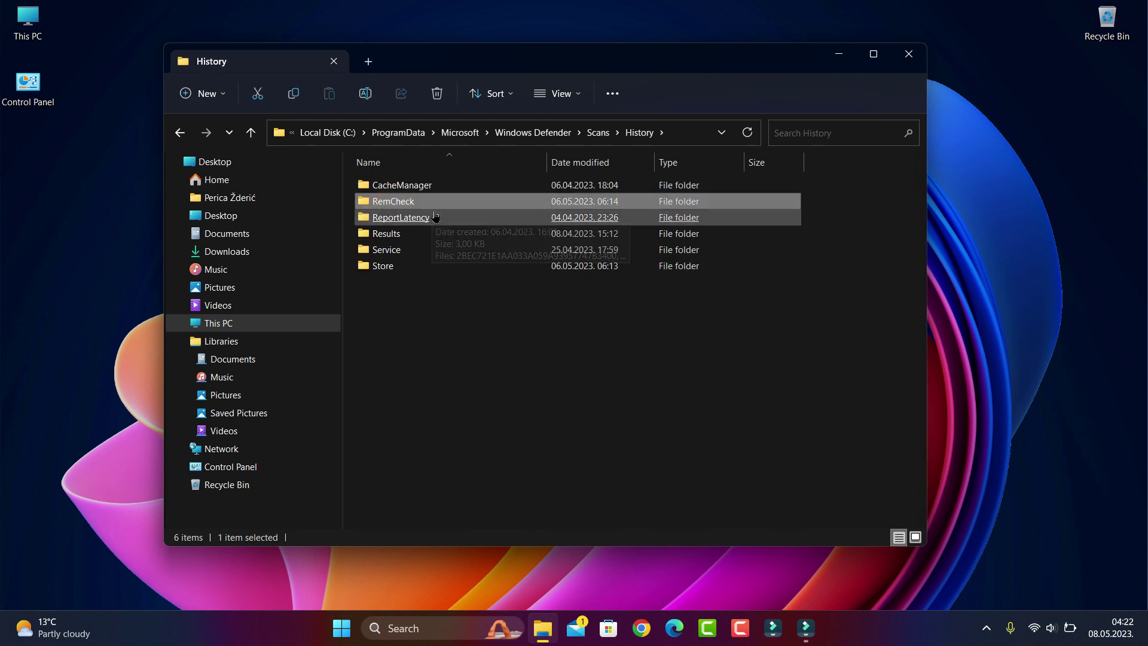
double_click(388, 251)
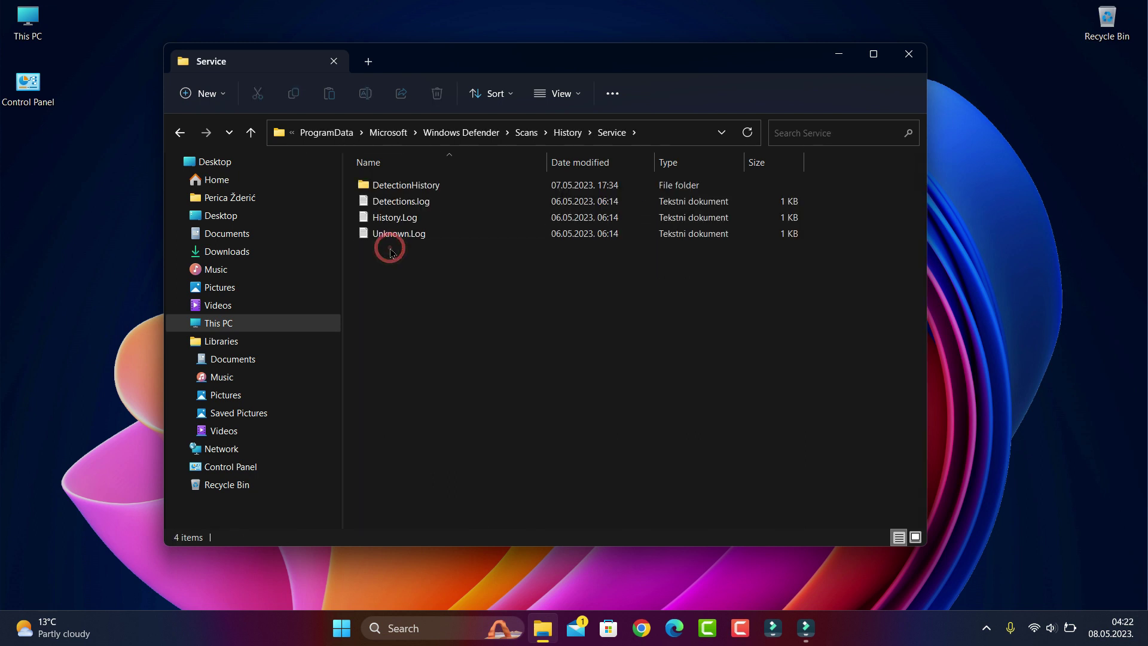
double_click(391, 185)
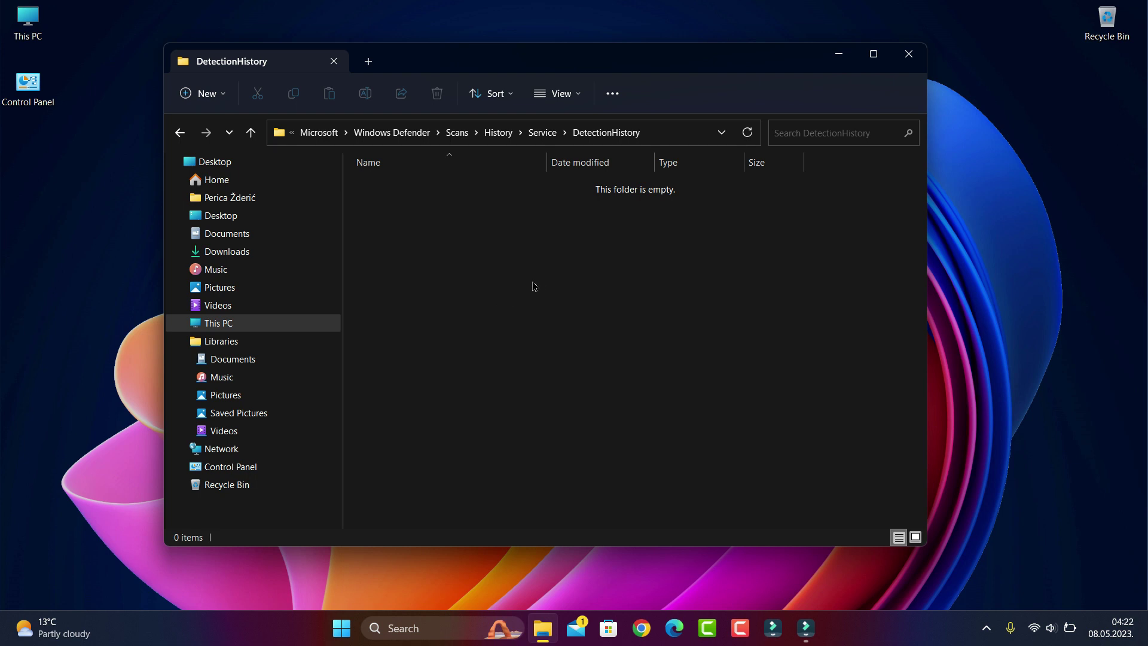
left_click_drag(395, 199, 492, 390)
left_click(251, 132)
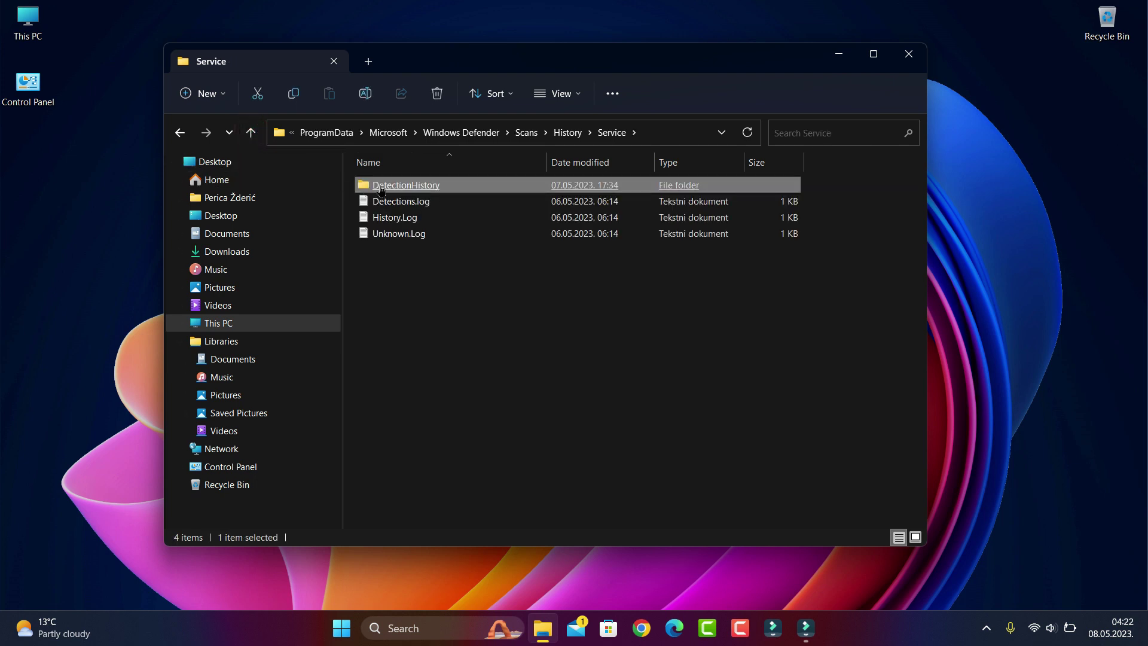
double_click(381, 186)
left_click_drag(440, 437, 421, 272)
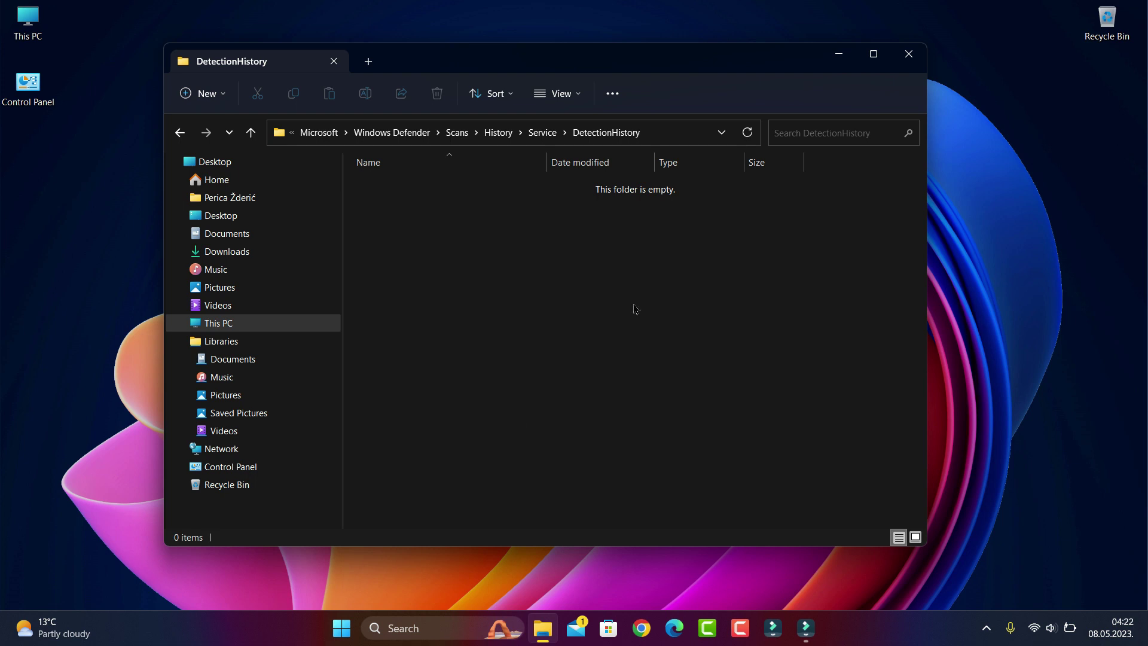
- Close the File Explorer window
left_click(908, 54)
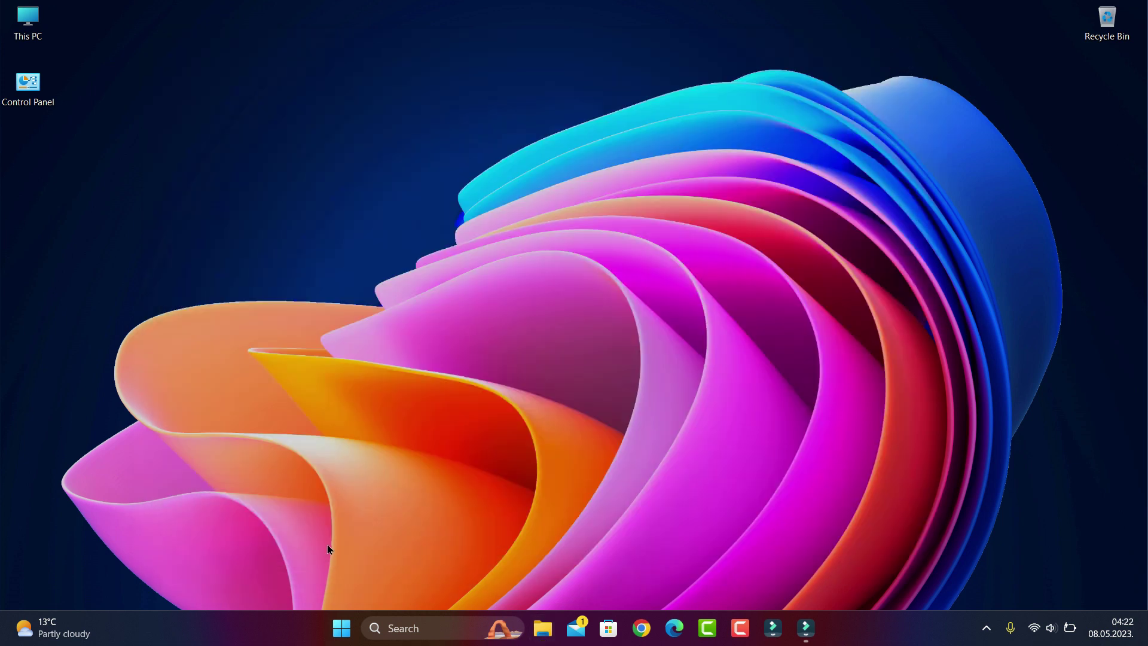